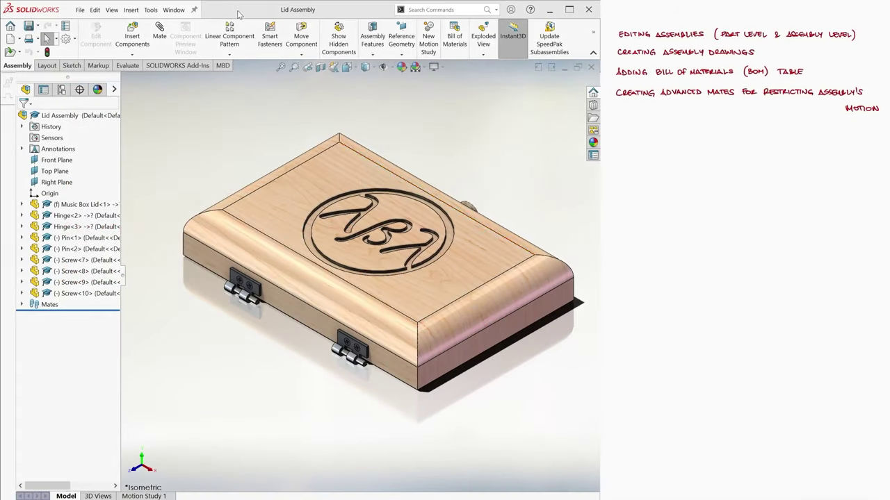
# - Create a new assembly document without placing a first component in it
pyautogui.click(173, 11)
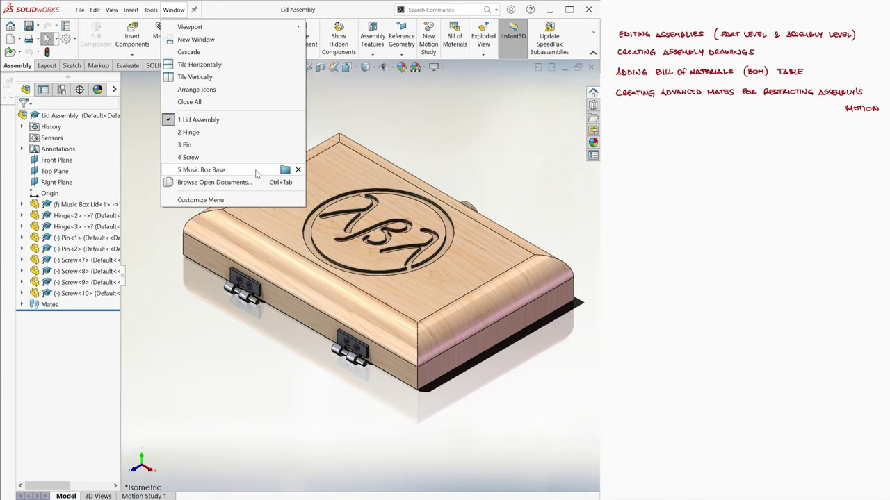
pyautogui.click(80, 10)
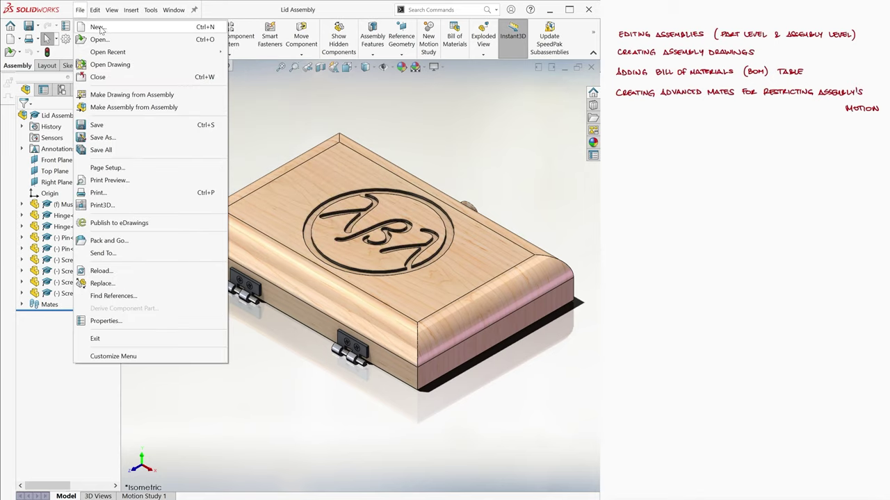
pyautogui.click(97, 27)
pyautogui.click(356, 198)
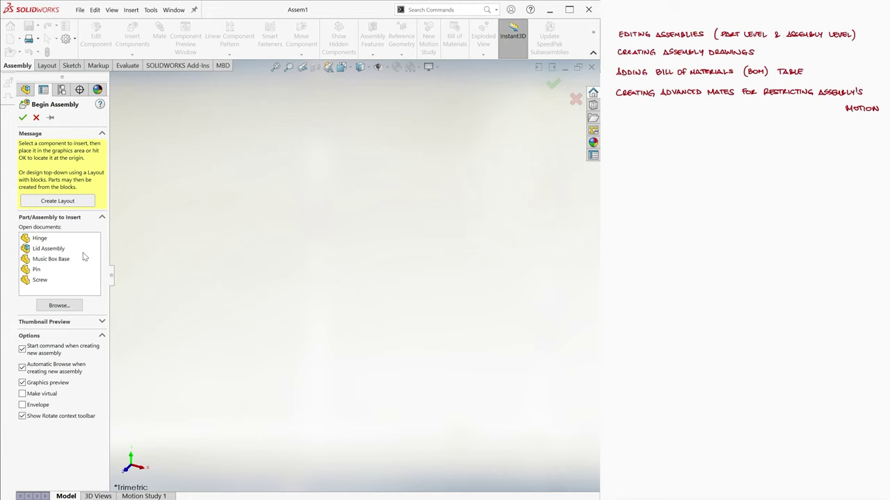
pyautogui.click(576, 99)
# - Switch to Lid Assembly, select the pin in the left hinge and expand the assembly's list of mates
pyautogui.click(174, 10)
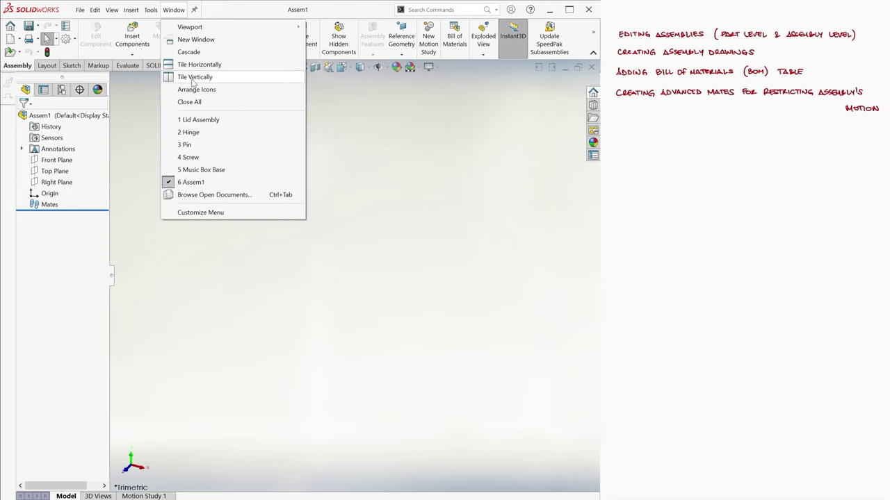
pyautogui.click(194, 119)
pyautogui.click(242, 294)
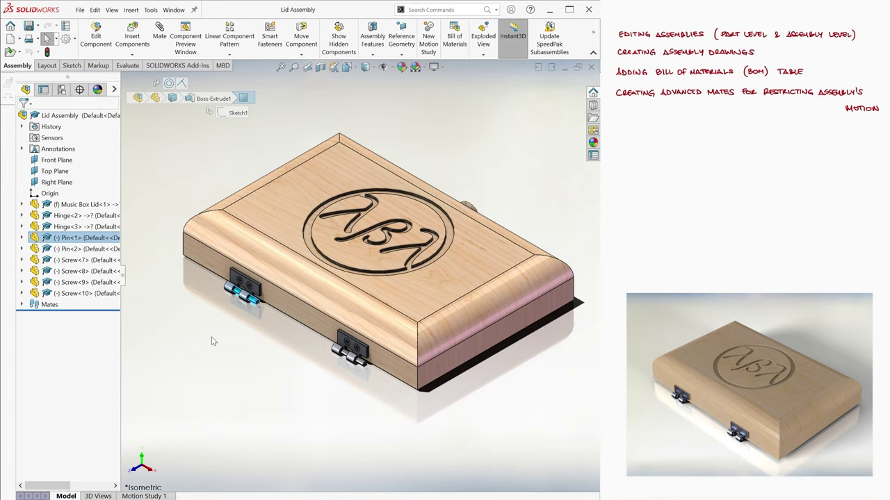
pyautogui.click(22, 305)
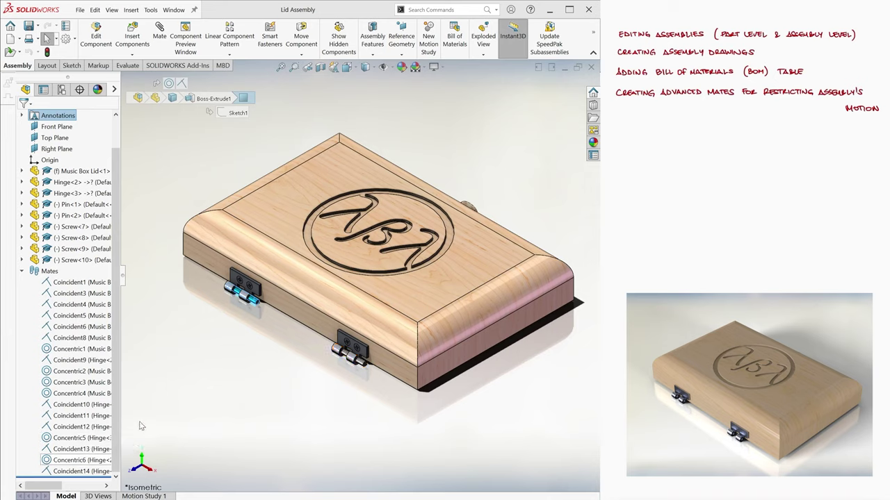
# - Delete the left hinge's pin from Lid Assembly, together with its dependent explode steps and mates
pyautogui.click(255, 303)
pyautogui.rightClick(255, 303)
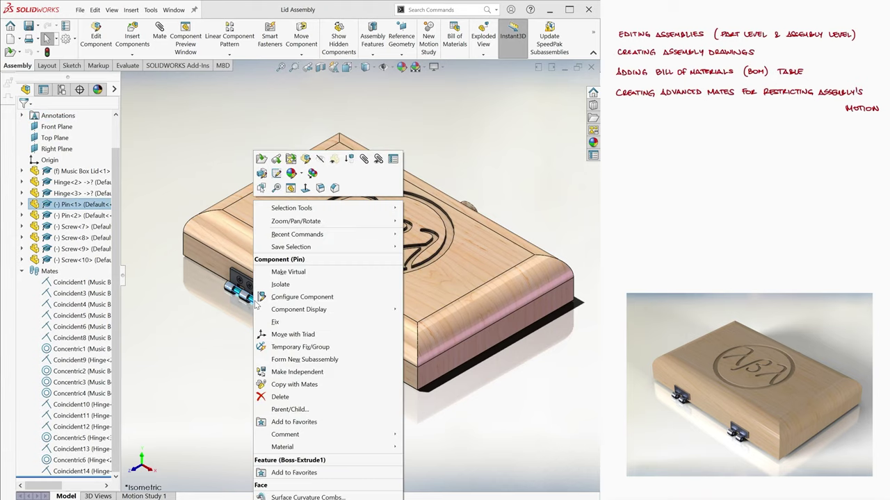
pyautogui.click(278, 393)
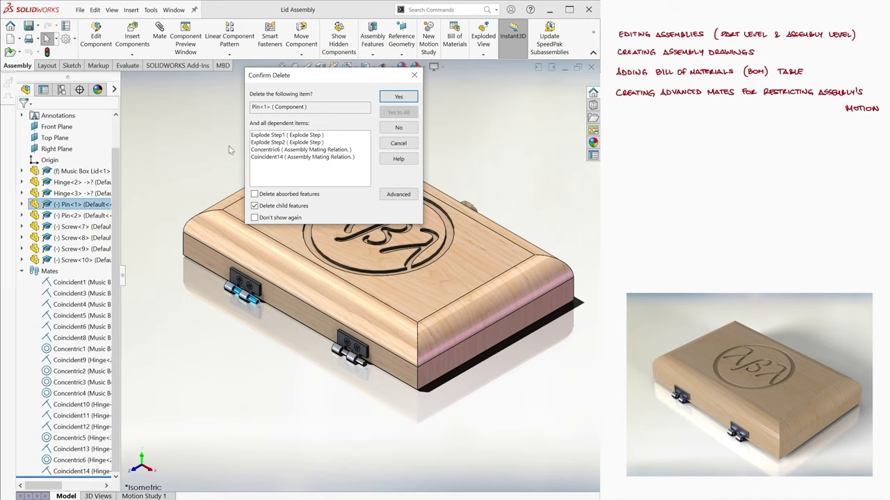
pyautogui.click(324, 135)
pyautogui.click(338, 143)
pyautogui.click(347, 150)
pyautogui.click(360, 157)
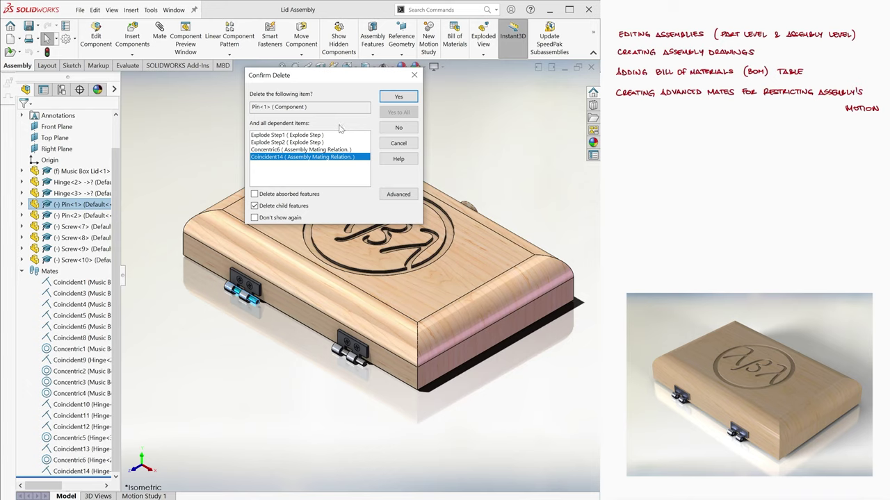
pyautogui.click(392, 98)
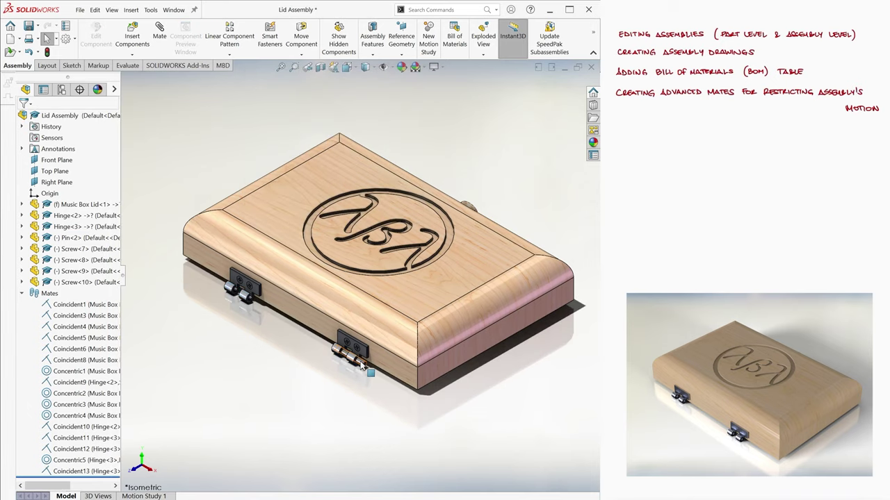
# - Delete the right hinge's pin with its dependent items and save Lid Assembly
pyautogui.rightClick(362, 366)
pyautogui.click(376, 382)
pyautogui.click(398, 97)
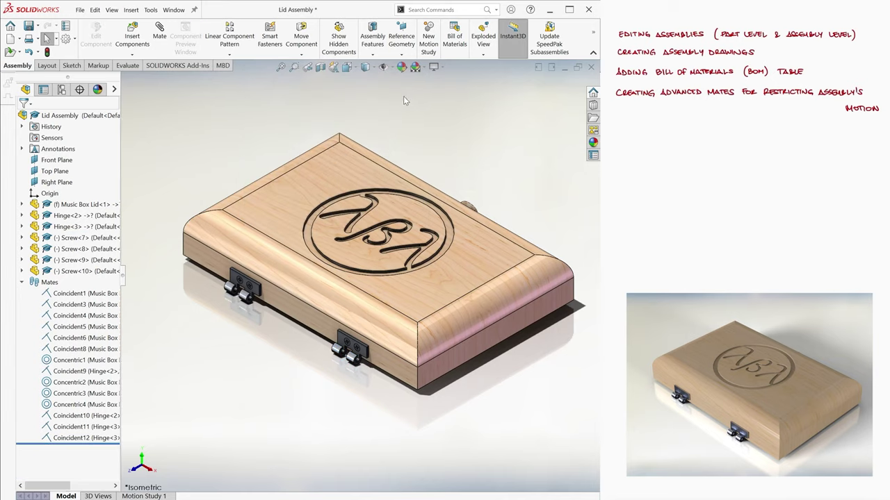
pyautogui.hotkey('ctrl', 's')
# - Return to the new music box assembly and place the Music Box Base, keeping component insertion active for further parts
pyautogui.click(174, 9)
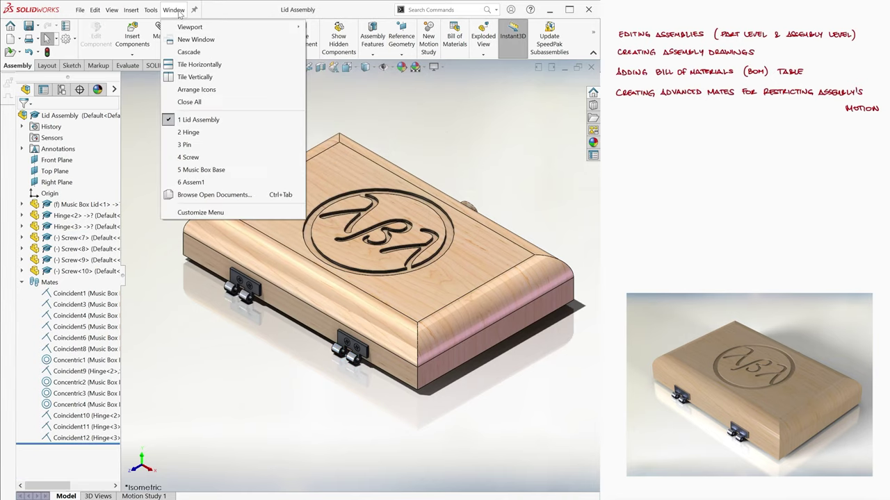
pyautogui.click(201, 180)
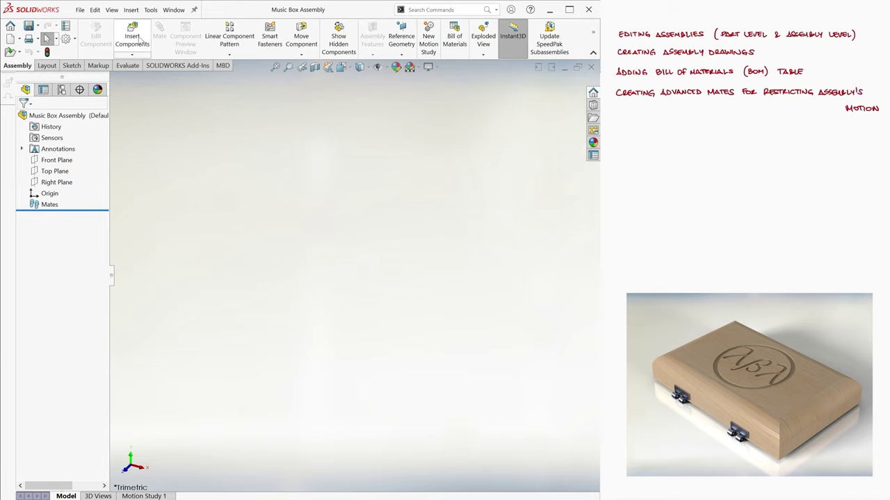
pyautogui.click(132, 40)
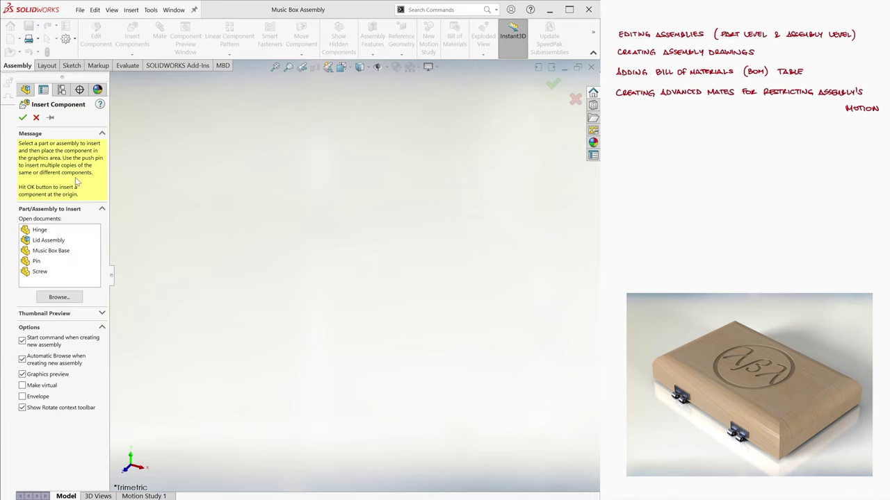
pyautogui.click(50, 117)
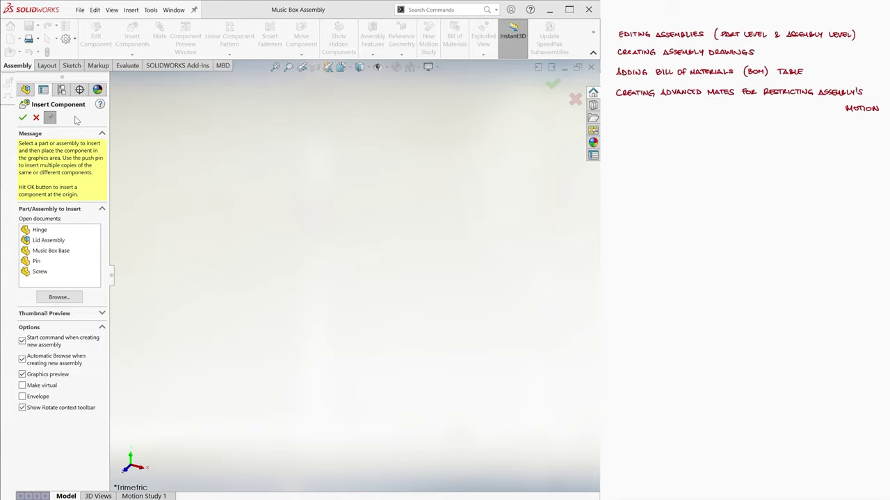
pyautogui.click(60, 250)
pyautogui.scroll(5, 322, 292)
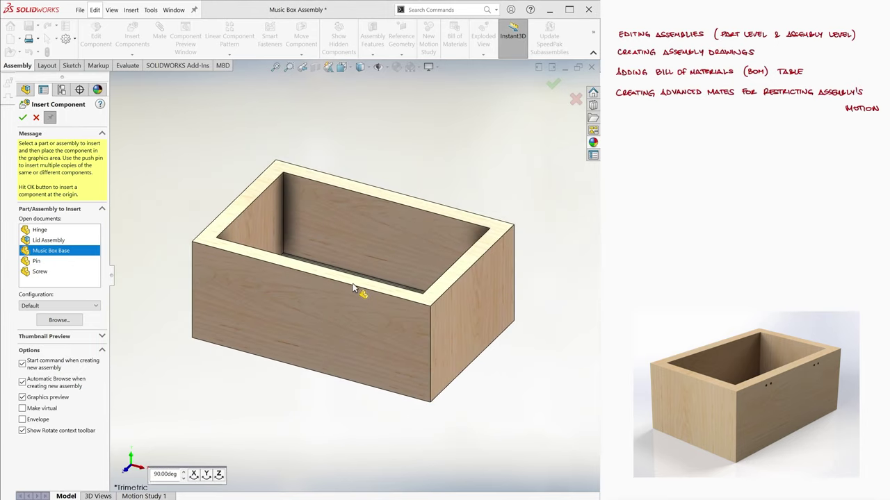
pyautogui.click(353, 289)
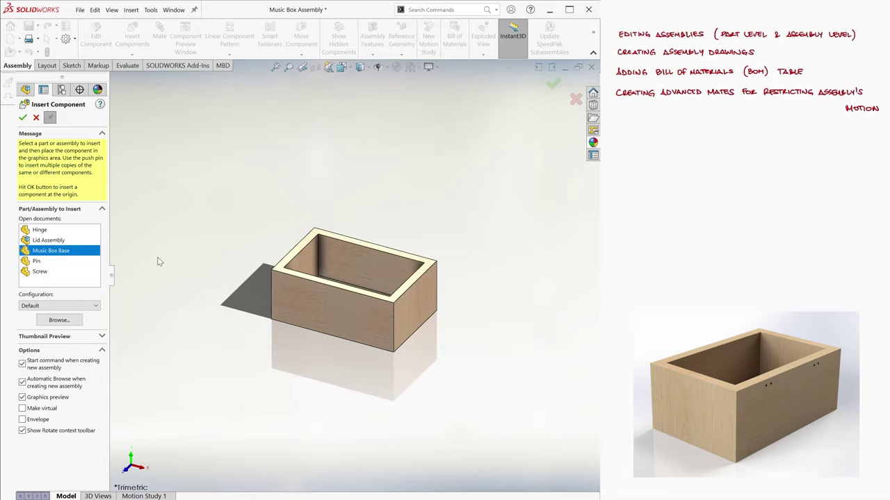
# - Place Lid Assembly above the base and insert two Hinge parts beside the base
pyautogui.click(49, 239)
pyautogui.click(360, 192)
pyautogui.click(39, 229)
pyautogui.click(252, 348)
pyautogui.click(284, 357)
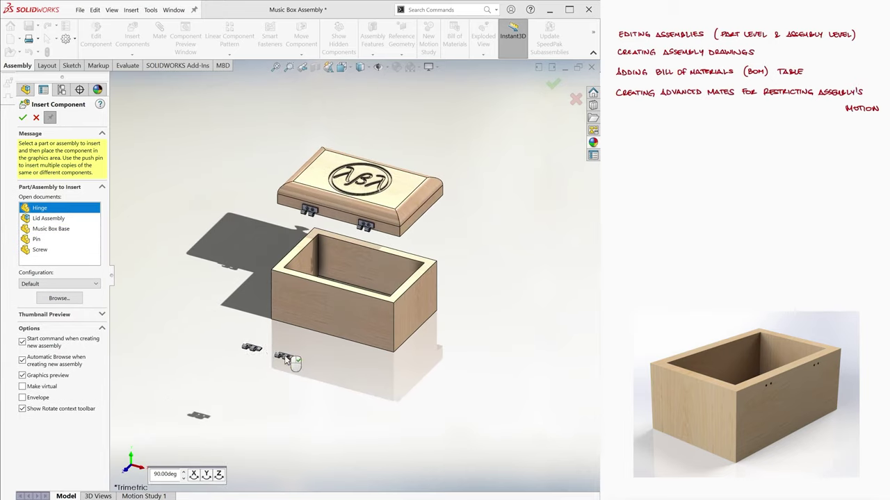
# - Insert four Screw parts in a row below the two loose hinges
pyautogui.click(40, 250)
pyautogui.click(243, 365)
pyautogui.click(259, 371)
pyautogui.click(281, 376)
pyautogui.click(299, 381)
pyautogui.click(299, 381)
# - Insert two Pin parts next to the row of screws and finish inserting components
pyautogui.click(36, 239)
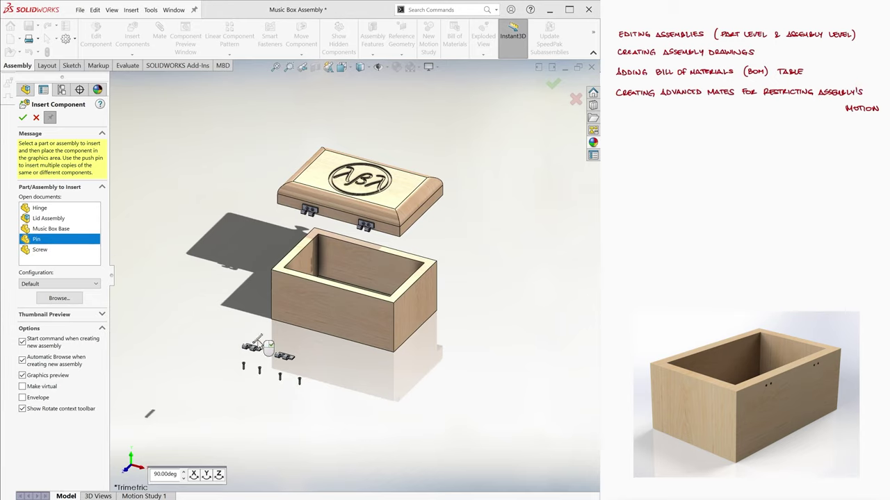
pyautogui.click(323, 381)
pyautogui.click(343, 384)
pyautogui.press('Escape')
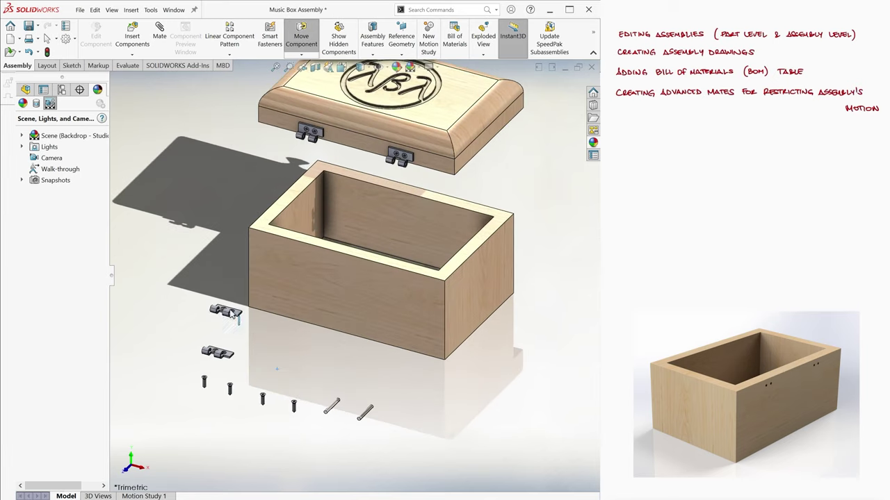
# - Gather a loose hinge, two screws and both pins beside the base
pyautogui.moveTo(222, 314); pyautogui.dragTo(185, 283)
pyautogui.moveTo(263, 399); pyautogui.dragTo(191, 299)
pyautogui.moveTo(294, 406); pyautogui.dragTo(200, 304)
pyautogui.moveTo(331, 406); pyautogui.dragTo(143, 276)
pyautogui.moveTo(365, 412); pyautogui.dragTo(198, 271)
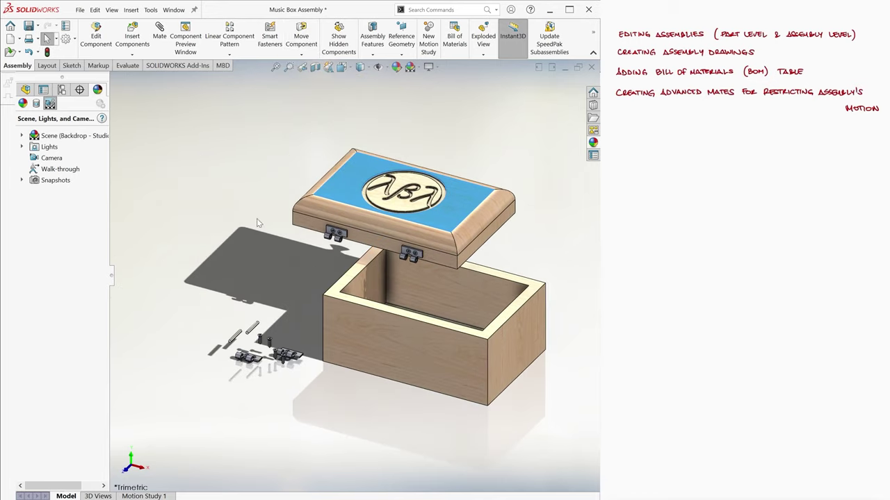
# - Open the Music Box Base part, examine its sides from several angles and return to Music Box Assembly
pyautogui.click(174, 9)
pyautogui.click(208, 167)
pyautogui.moveTo(330, 259); pyautogui.dragTo(73, 235, button='middle')
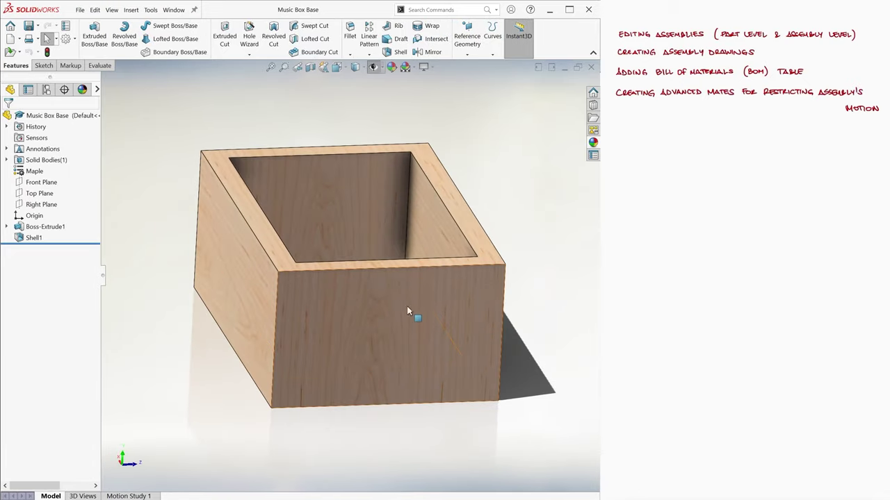
pyautogui.moveTo(524, 319); pyautogui.dragTo(337, 319, button='middle')
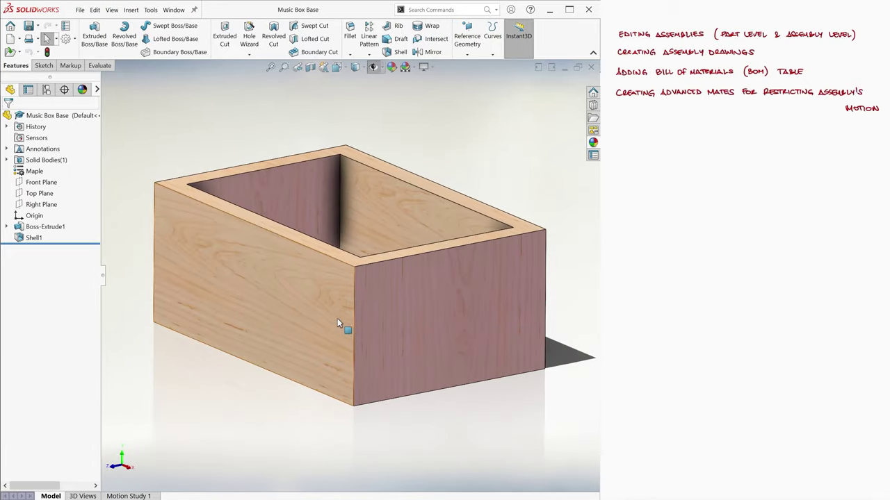
pyautogui.click(174, 10)
pyautogui.click(215, 183)
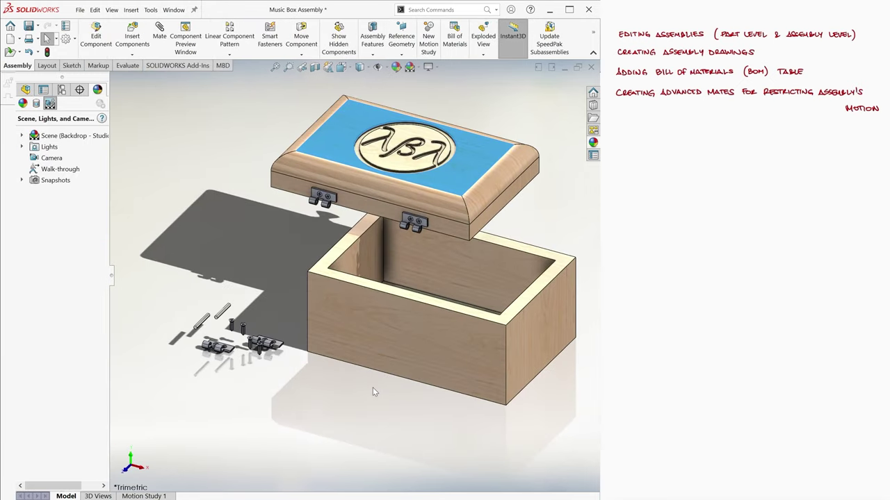
# - Move both loose hinges with the triad so they sit in front of the base's long side
pyautogui.rightClick(274, 343)
pyautogui.click(303, 335)
pyautogui.moveTo(268, 343); pyautogui.dragTo(330, 376)
pyautogui.rightClick(227, 348)
pyautogui.click(256, 336)
pyautogui.moveTo(217, 347); pyautogui.dragTo(418, 402)
# - Move the screws with the triad to the area in front of the base, near the loose hinges
pyautogui.click(260, 348)
pyautogui.moveTo(259, 350); pyautogui.dragTo(375, 410)
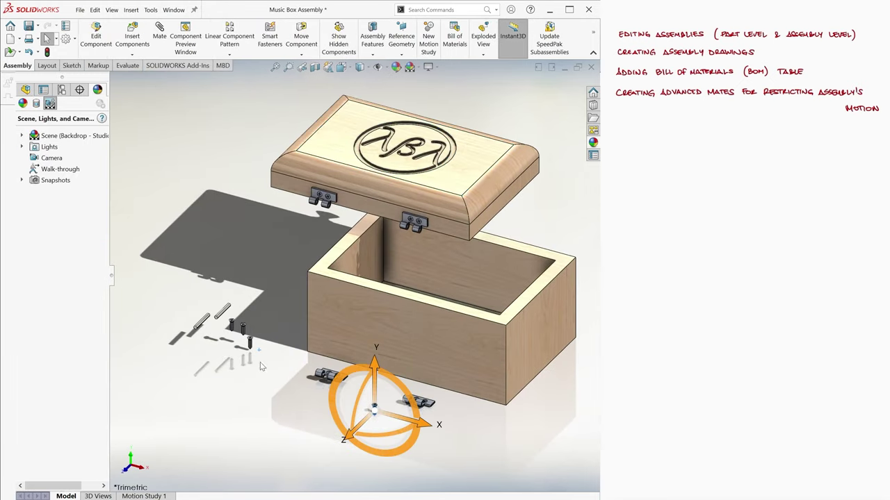
pyautogui.rightClick(249, 343)
pyautogui.click(275, 333)
pyautogui.moveTo(288, 353); pyautogui.dragTo(401, 385)
pyautogui.moveTo(336, 398); pyautogui.dragTo(310, 424)
pyautogui.rightClick(242, 329)
pyautogui.click(266, 334)
pyautogui.moveTo(283, 340); pyautogui.dragTo(424, 379)
pyautogui.moveTo(363, 386); pyautogui.dragTo(323, 429)
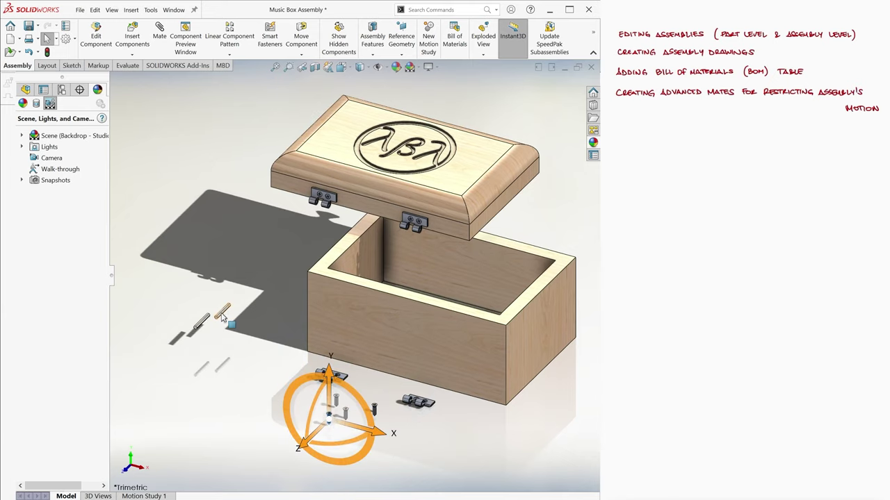
# - Move the two pins with the triad to the front of the base beside the screws
pyautogui.rightClick(221, 316)
pyautogui.click(247, 334)
pyautogui.moveTo(259, 321); pyautogui.dragTo(458, 373)
pyautogui.moveTo(405, 360); pyautogui.dragTo(405, 382)
pyautogui.moveTo(240, 331); pyautogui.dragTo(445, 384)
# - Move the lid assembly forward with the triad so it sits over the open base
pyautogui.rightClick(438, 179)
pyautogui.click(463, 312)
pyautogui.moveTo(434, 183); pyautogui.dragTo(399, 218)
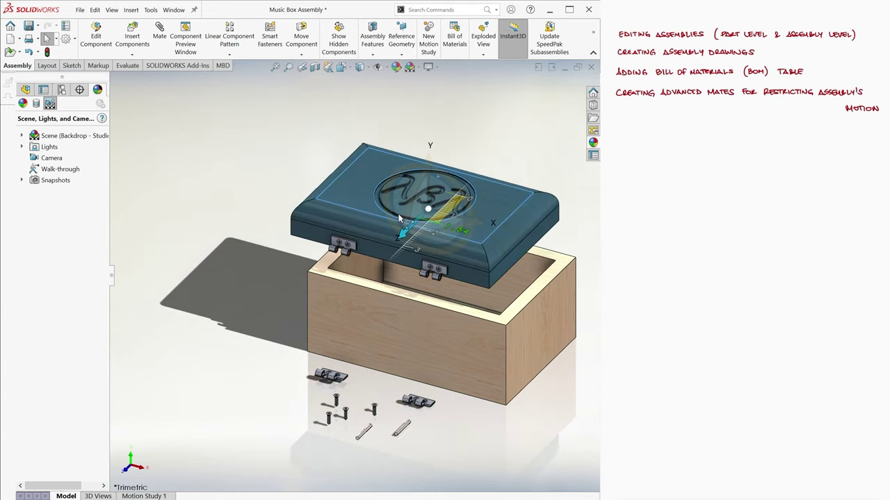
pyautogui.press('Escape')
# - Add a Coincident mate between the left loose hinge's back face and the base's long outer face
pyautogui.keyDown('ctrl'); pyautogui.moveTo(436, 363); pyautogui.dragTo(387, 316, button='middle'); pyautogui.keyUp('ctrl')
pyautogui.scroll(-1, 387, 317)
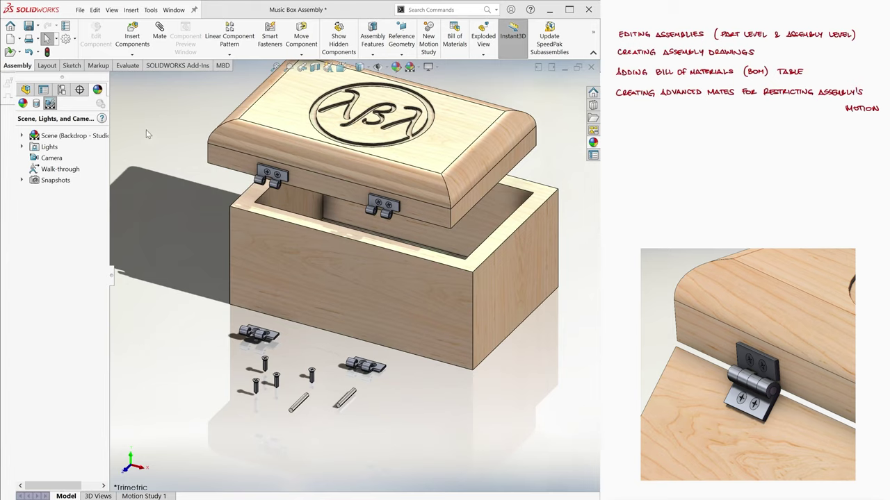
pyautogui.click(159, 32)
pyautogui.moveTo(201, 314); pyautogui.dragTo(223, 230, button='middle')
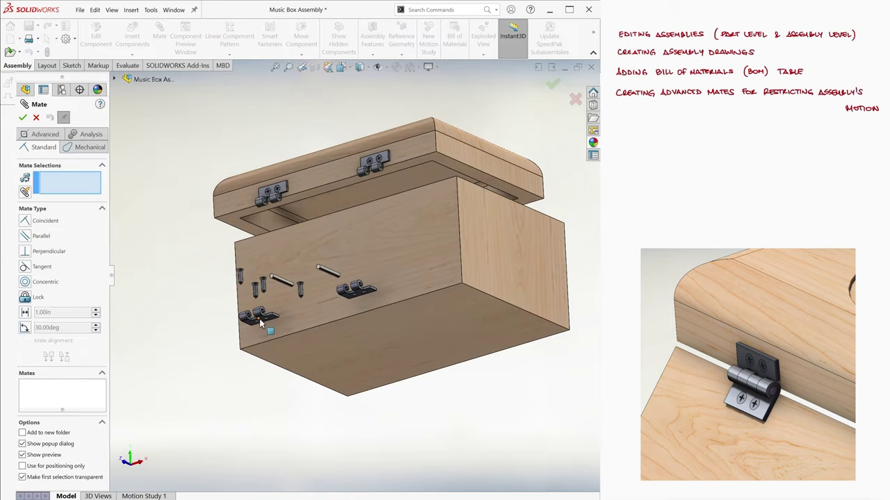
pyautogui.click(254, 317)
pyautogui.rightClick(290, 250)
pyautogui.click(289, 250)
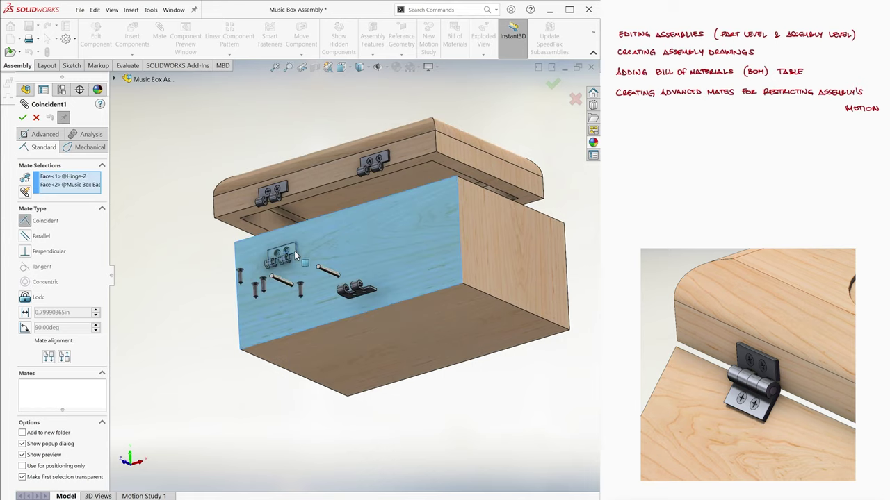
pyautogui.rightClick(299, 258)
# - Add a Coincident mate between the right loose hinge's back face and the base's long outer face
pyautogui.click(349, 298)
pyautogui.click(354, 238)
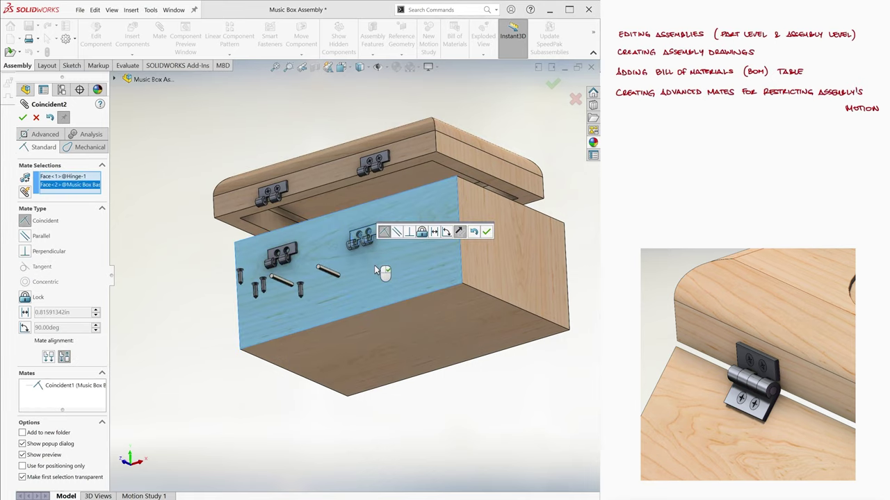
pyautogui.rightClick(375, 266)
# - Close the Mate command and rotate the base's left hinge with the triad so its knuckles point up toward the lid
pyautogui.moveTo(376, 271); pyautogui.dragTo(405, 324, button='middle')
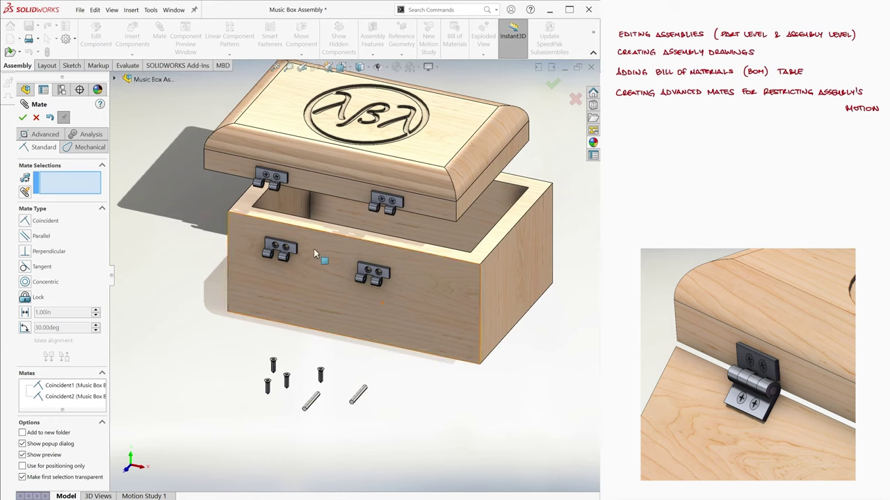
pyautogui.rightClick(255, 246)
pyautogui.click(310, 331)
pyautogui.rightClick(279, 252)
pyautogui.click(320, 333)
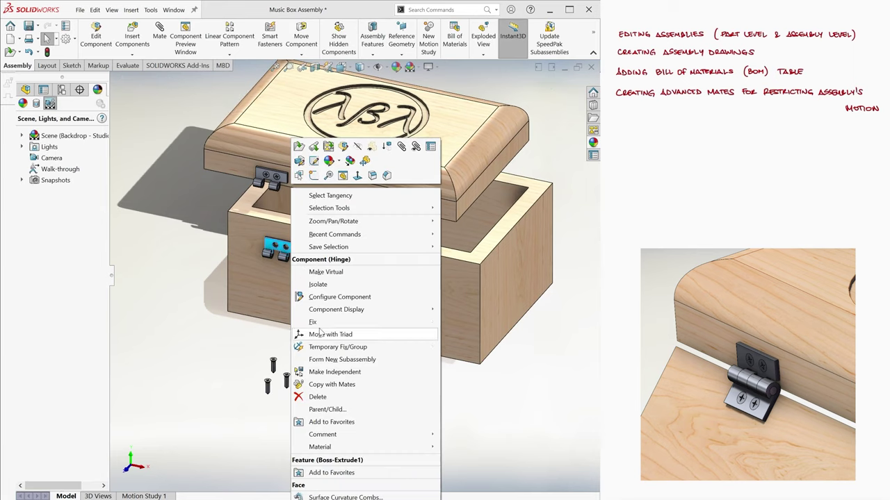
pyautogui.moveTo(295, 295); pyautogui.dragTo(276, 203)
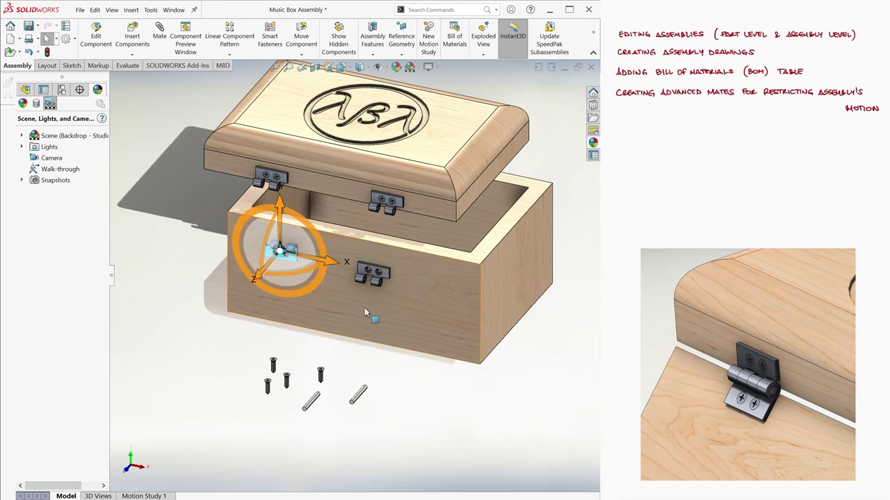
pyautogui.click(368, 312)
# - Rotate the base's right hinge with the triad so its knuckles point up toward the lid
pyautogui.rightClick(362, 272)
pyautogui.click(401, 334)
pyautogui.moveTo(374, 312); pyautogui.dragTo(355, 221)
pyautogui.click(208, 344)
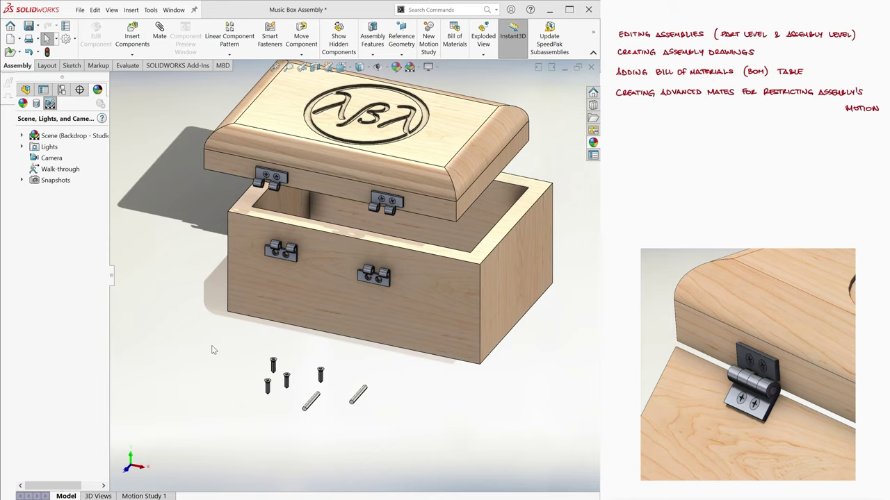
# - Add a Coincident mate between the base's long hinge-side face and the lid's matching long outer face
pyautogui.click(159, 32)
pyautogui.click(326, 287)
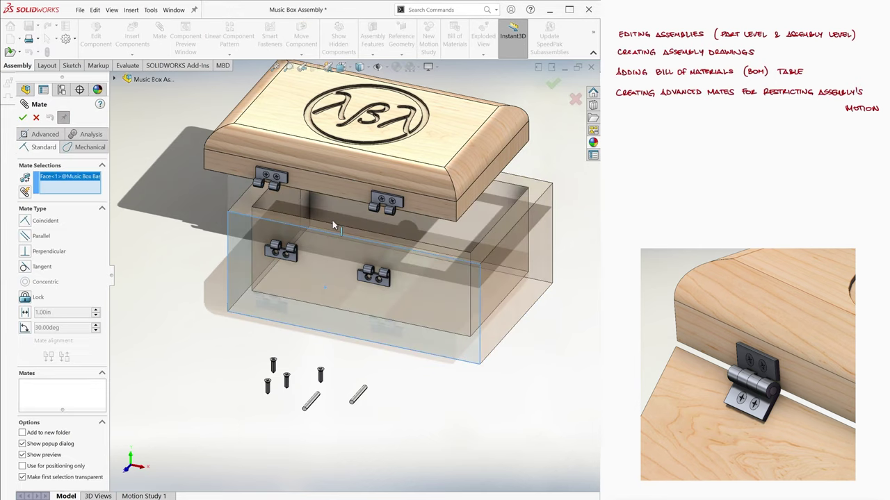
pyautogui.click(333, 225)
pyautogui.click(345, 184)
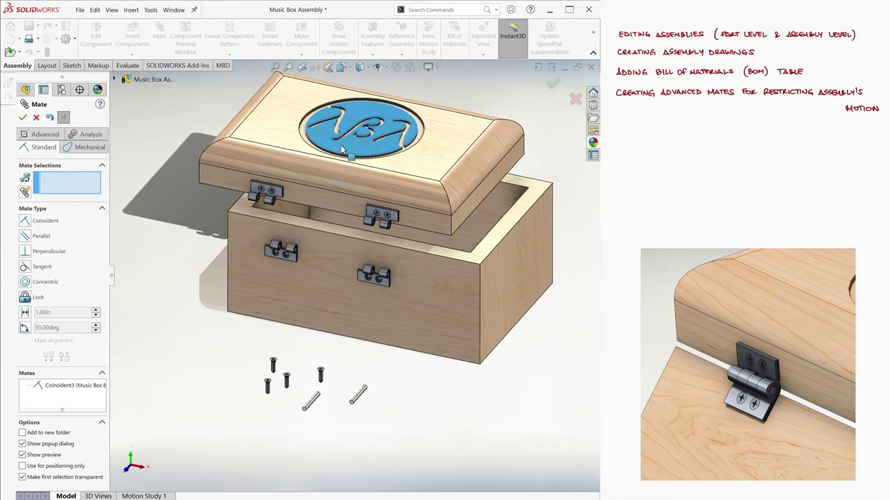
# - Add a Coincident mate between the base's short end face and the lid's matching short end face
pyautogui.click(502, 261)
pyautogui.click(474, 203)
pyautogui.rightClick(484, 174)
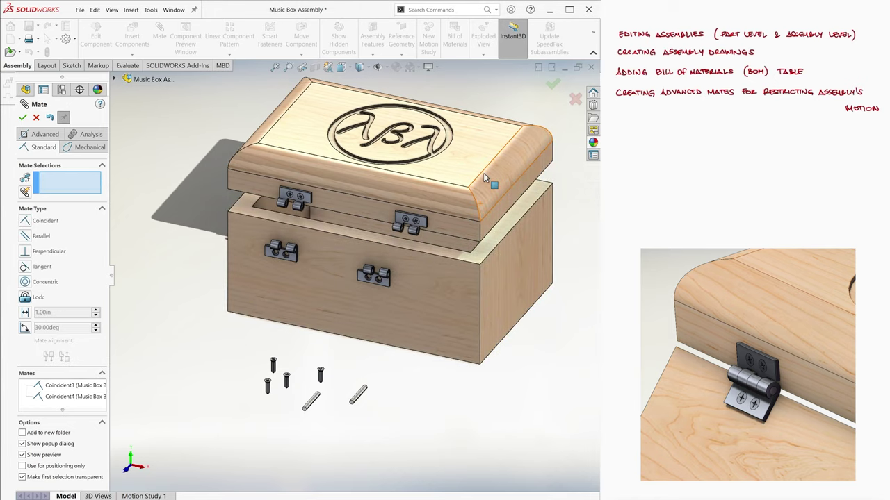
# - Raise the lid above the base and add a Coincident mate between the lid's underside rim and the base's top rim
pyautogui.moveTo(484, 174); pyautogui.dragTo(488, 140)
pyautogui.moveTo(505, 329); pyautogui.dragTo(504, 163, button='middle')
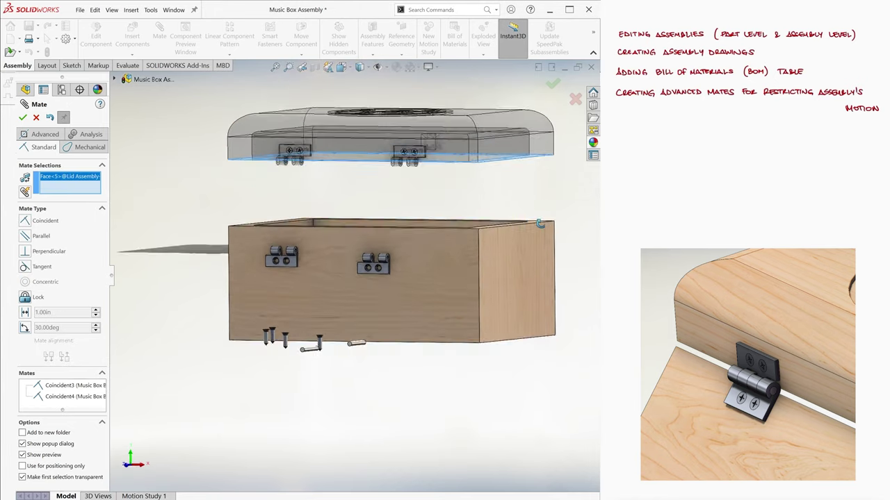
pyautogui.moveTo(540, 223); pyautogui.dragTo(524, 217, button='middle')
pyautogui.click(519, 216)
pyautogui.rightClick(548, 269)
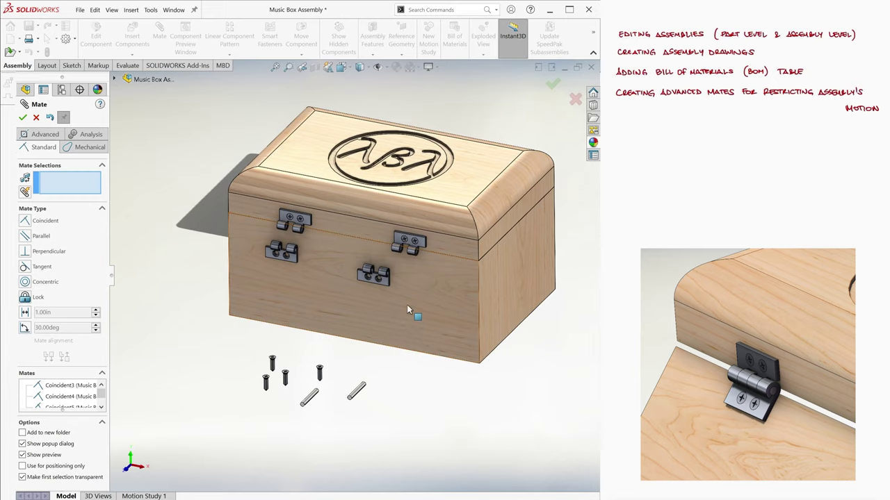
# - Add a Concentric mate between the left base hinge's knuckle bore and the lid hinge's bore, and slide the base hinge clear sideways
pyautogui.scroll(-10, 375, 277)
pyautogui.click(334, 286)
pyautogui.click(346, 184)
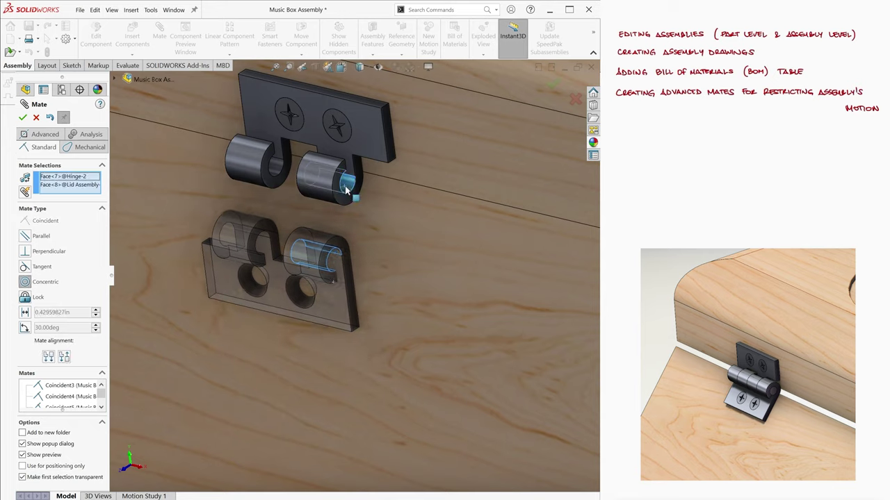
pyautogui.rightClick(349, 191)
pyautogui.moveTo(350, 223); pyautogui.dragTo(515, 261)
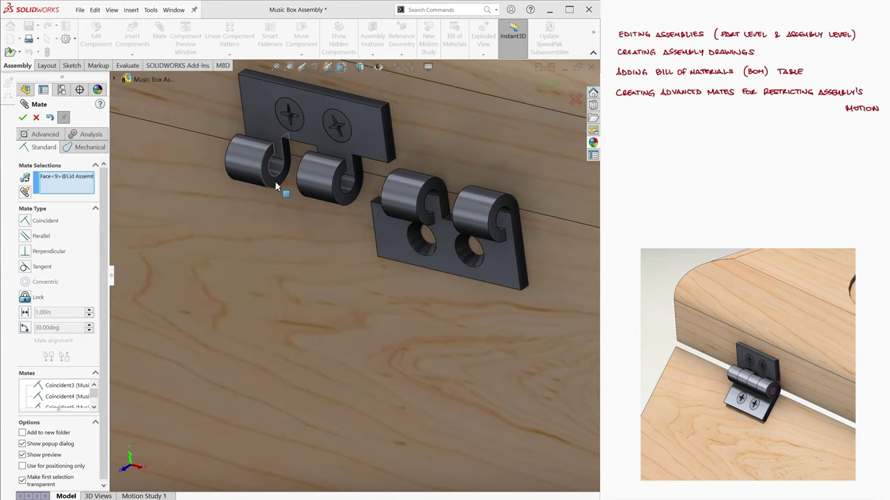
# - Add a Coincident mate between the side faces of the left hinge pair's knuckles so they interlock
pyautogui.moveTo(275, 186); pyautogui.dragTo(389, 174, button='middle')
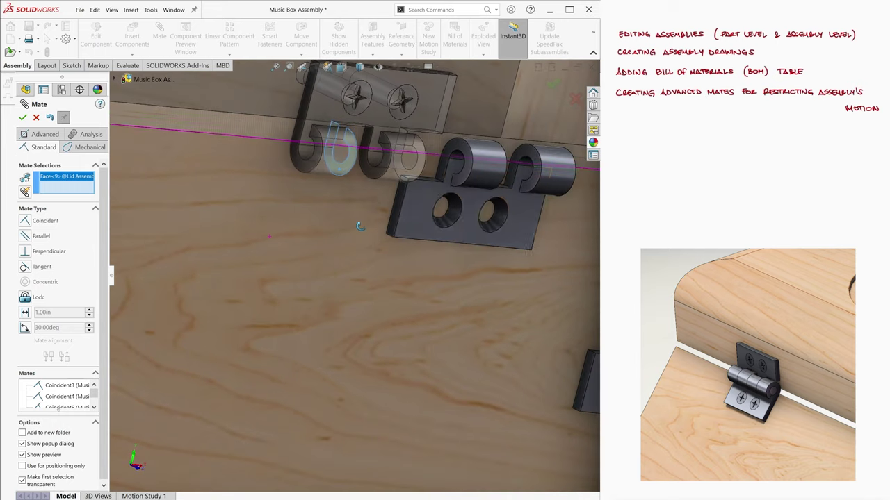
pyautogui.click(457, 149)
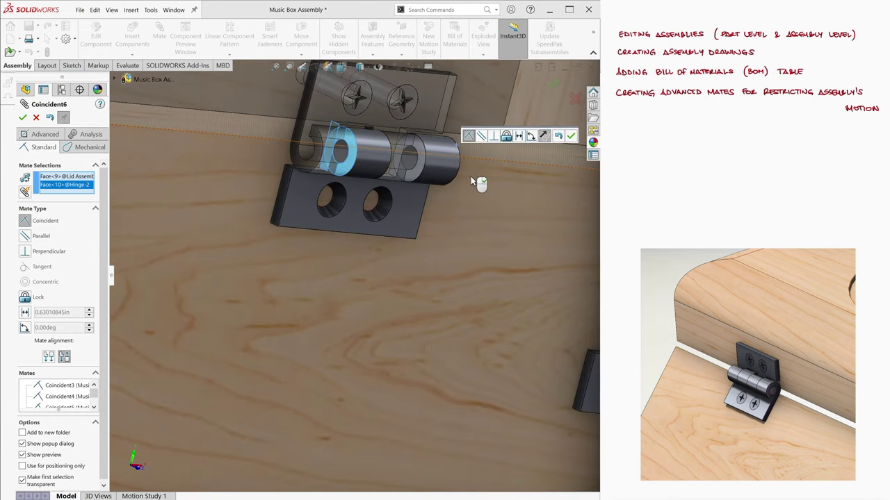
pyautogui.click(472, 179)
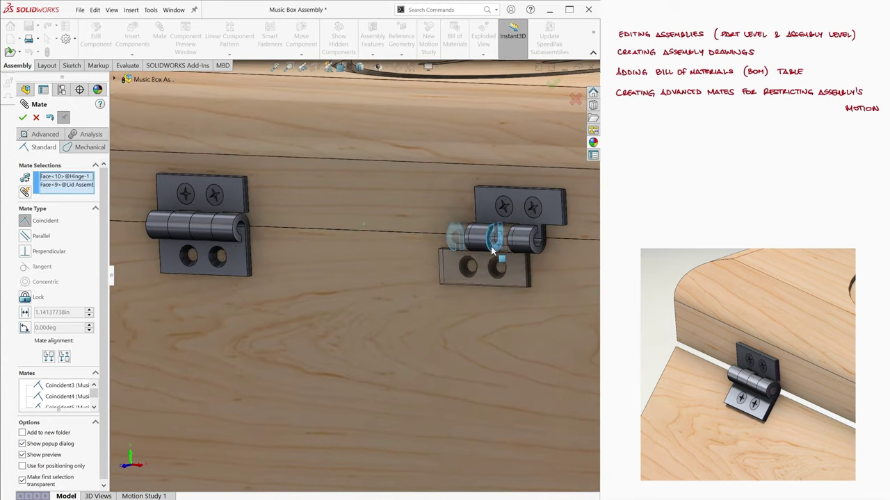
# - Finish the Coincident mate between the right hinge pair's knuckle side faces and return to the isometric view
pyautogui.scroll(2, 355, 262)
pyautogui.scroll(-1, 358, 266)
pyautogui.moveTo(364, 272); pyautogui.dragTo(402, 259, button='middle')
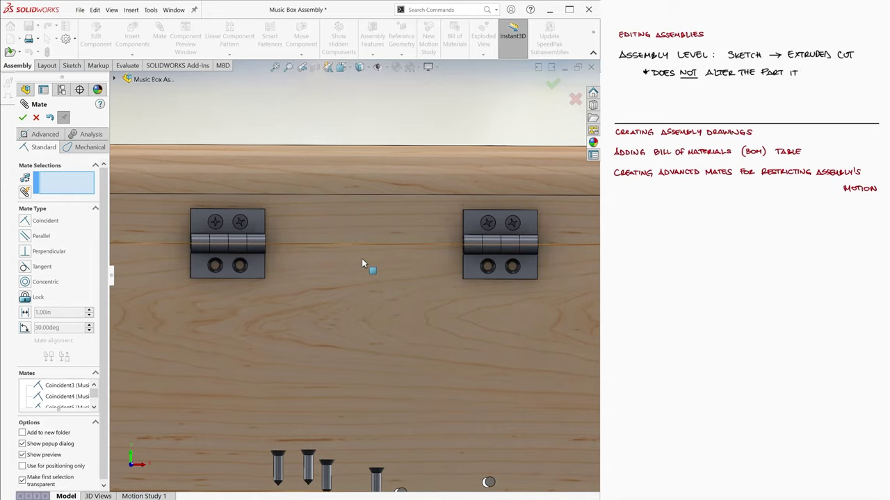
pyautogui.hotkey('ctrl', '7')
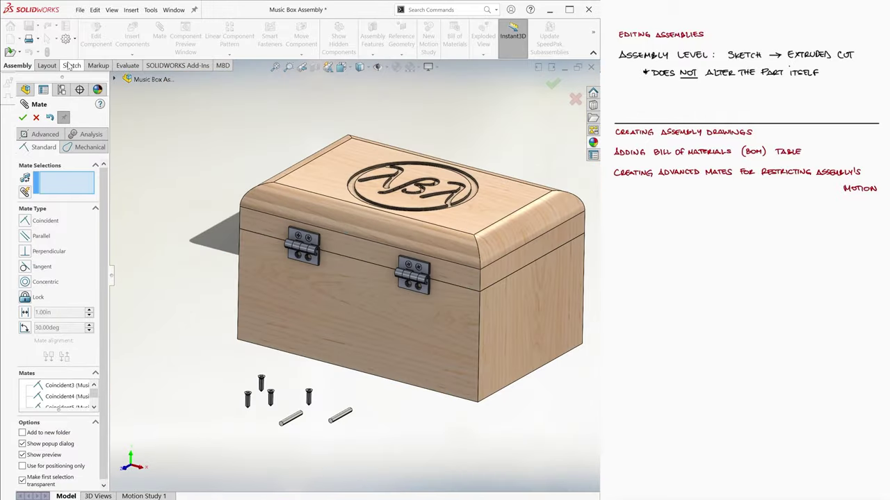
# - Close the Mate command and start an assembly-level sketch on the base's long hinge-side face
pyautogui.click(70, 66)
pyautogui.press('Escape')
pyautogui.click(88, 34)
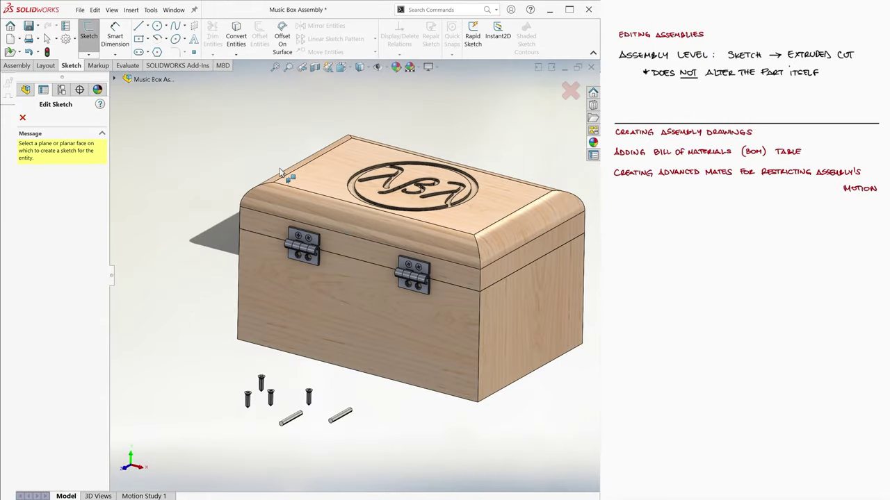
pyautogui.scroll(5, 315, 270)
pyautogui.click(287, 269)
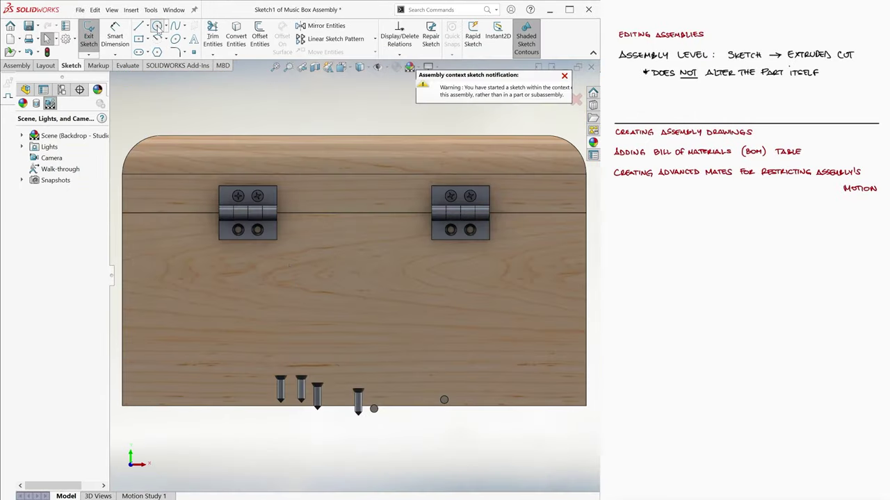
# - Sketch two circles of about 0.046 in radius centred on the left base hinge's two screw holes
pyautogui.click(157, 27)
pyautogui.scroll(-4, 207, 222)
pyautogui.click(283, 243)
pyautogui.click(297, 244)
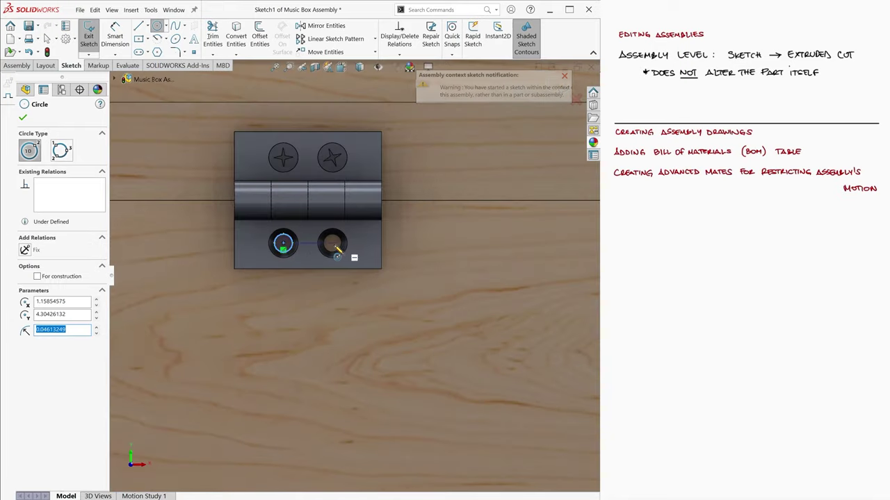
pyautogui.click(331, 243)
pyautogui.click(346, 245)
# - Sketch two circles of about 0.046 in radius centred on the right base hinge's two screw holes
pyautogui.scroll(6, 394, 276)
pyautogui.scroll(-6, 533, 268)
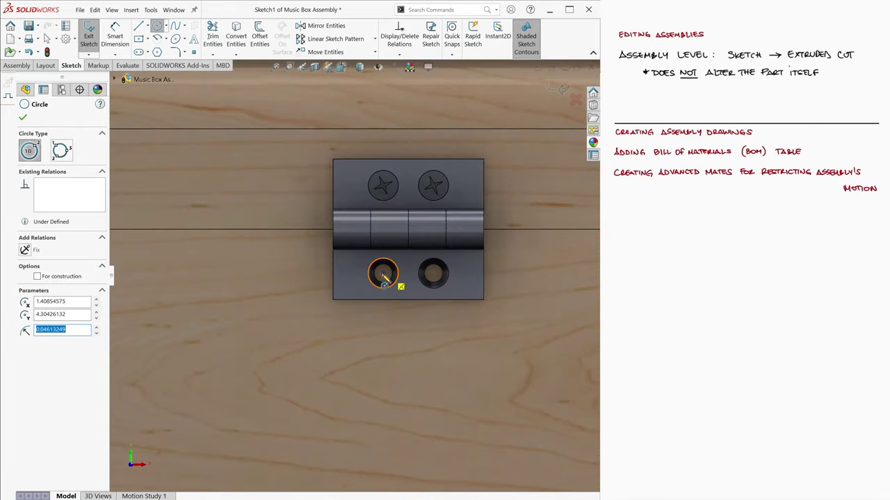
pyautogui.click(383, 273)
pyautogui.click(391, 267)
pyautogui.click(439, 277)
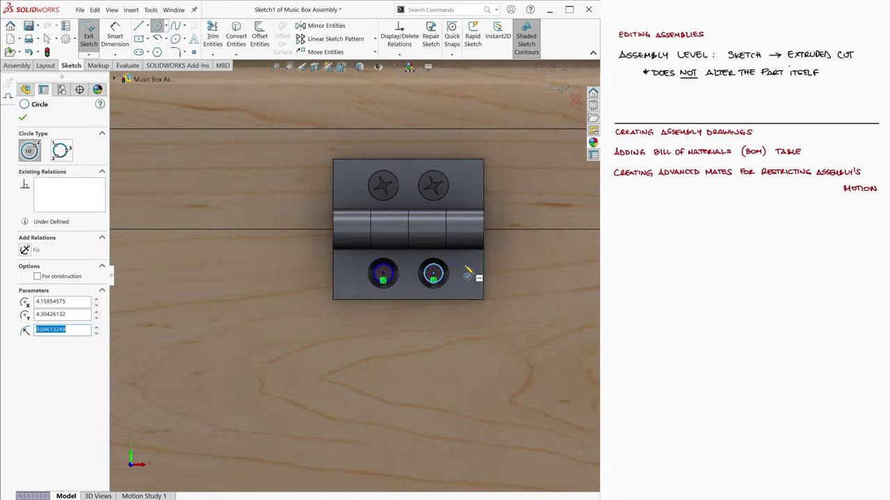
pyautogui.press('Escape')
# - Cut-extrude the four sketched circles as an assembly feature with a Blind depth of 0.3 in
pyautogui.scroll(-3, 516, 269)
pyautogui.scroll(4, 262, 284)
pyautogui.scroll(-2, 296, 283)
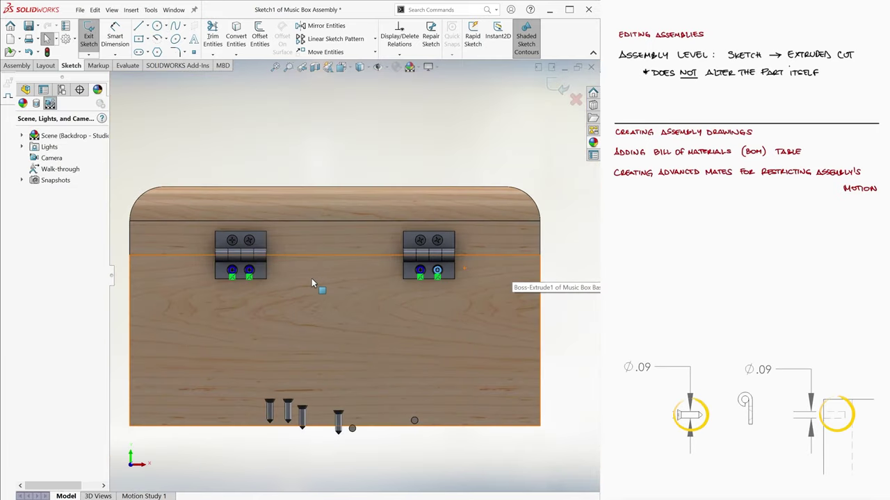
pyautogui.moveTo(489, 324); pyautogui.dragTo(445, 353, button='middle')
pyautogui.scroll(3, 330, 324)
pyautogui.moveTo(330, 324); pyautogui.dragTo(309, 310, button='middle')
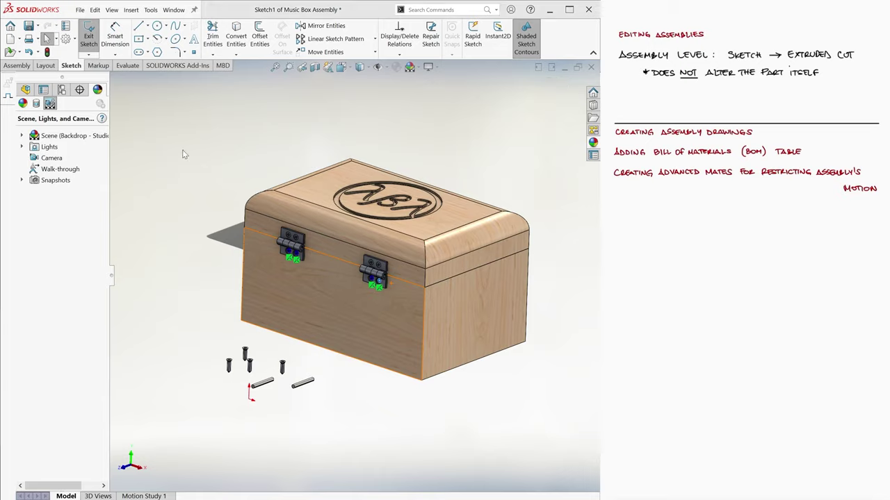
pyautogui.click(130, 10)
pyautogui.moveTo(205, 177)
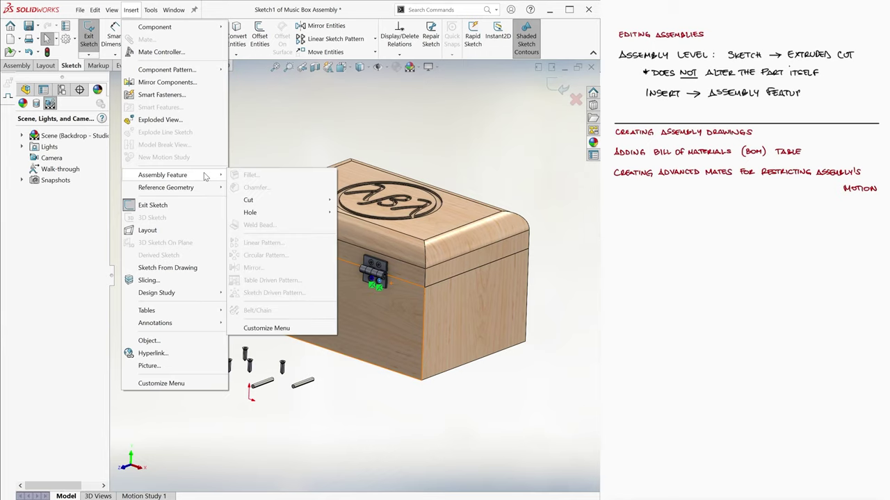
pyautogui.moveTo(322, 202)
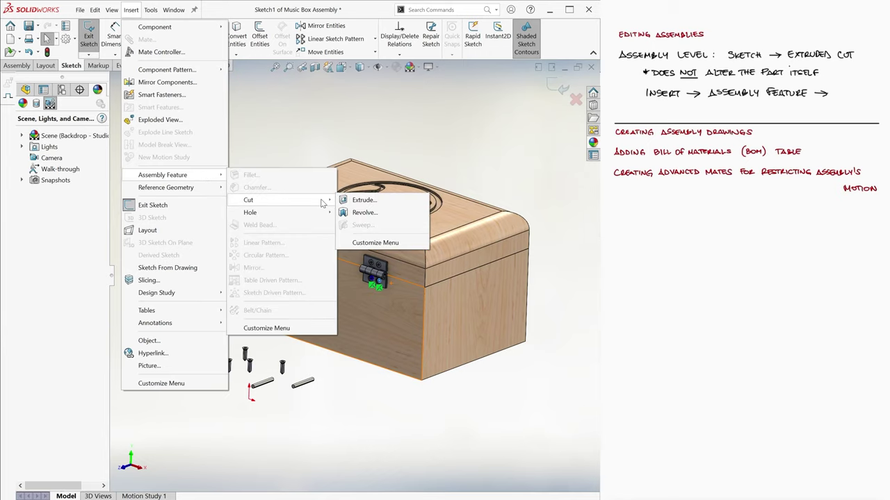
pyautogui.click(412, 207)
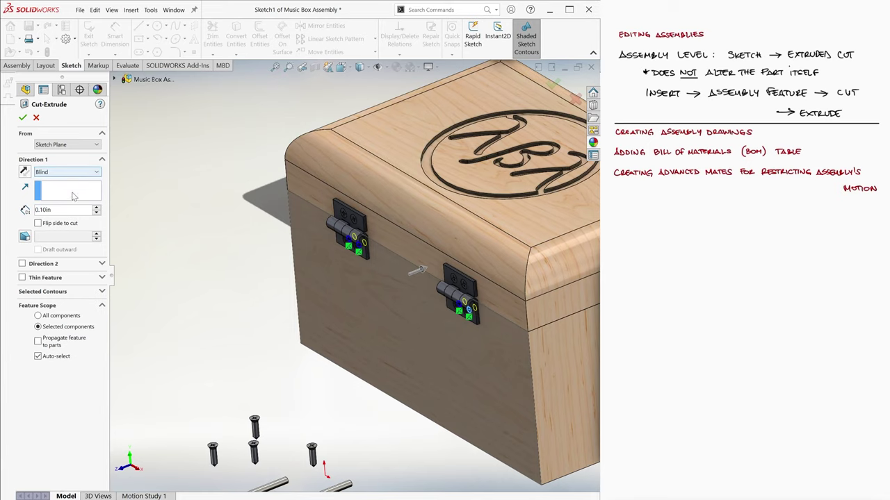
pyautogui.write('.3')
pyautogui.press('Return')
pyautogui.click(23, 118)
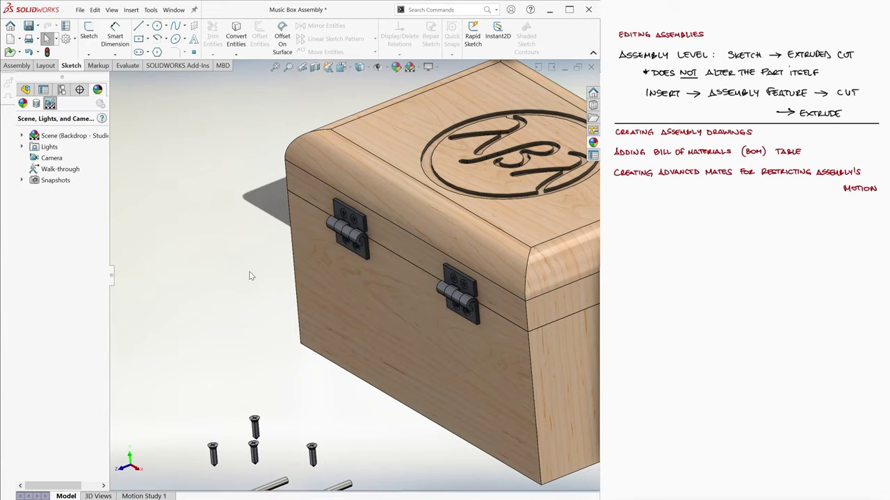
# - Change the display style to Hidden Lines Visible and examine the cut holes behind the right hinge
pyautogui.scroll(-5, 512, 286)
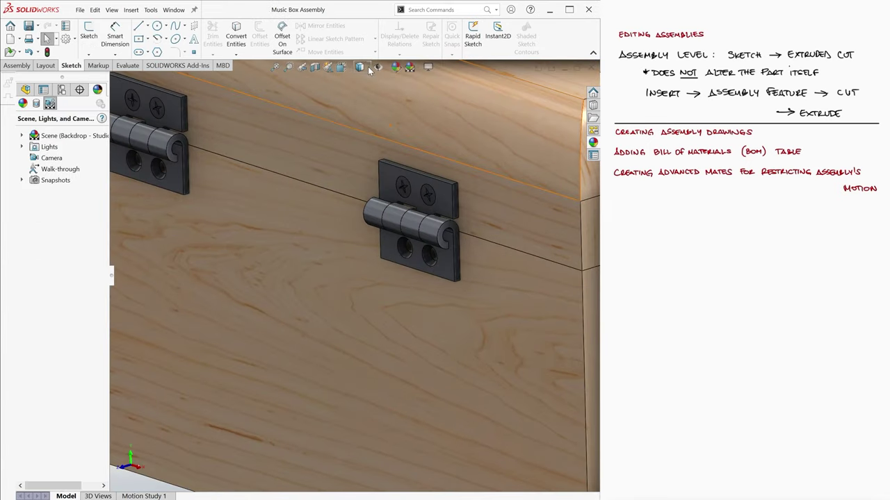
pyautogui.click(359, 68)
pyautogui.click(360, 129)
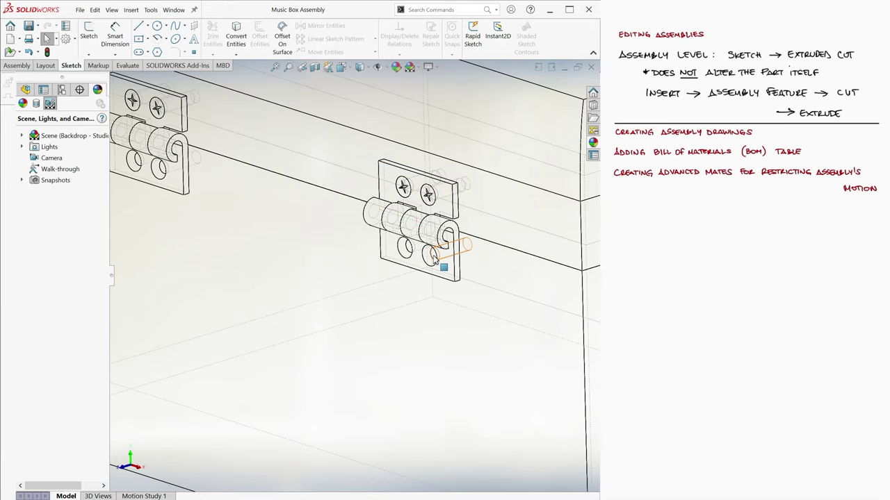
# - Switch to the Music Box Base part window to check its outer faces for holes, and return to the assembly
pyautogui.click(174, 10)
pyautogui.click(215, 169)
pyautogui.moveTo(323, 245); pyautogui.dragTo(301, 229, button='middle')
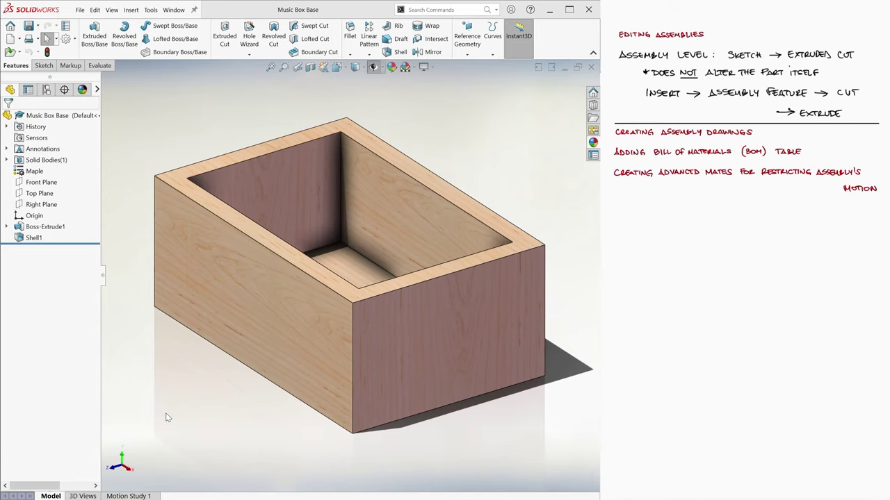
pyautogui.click(174, 10)
pyautogui.click(252, 183)
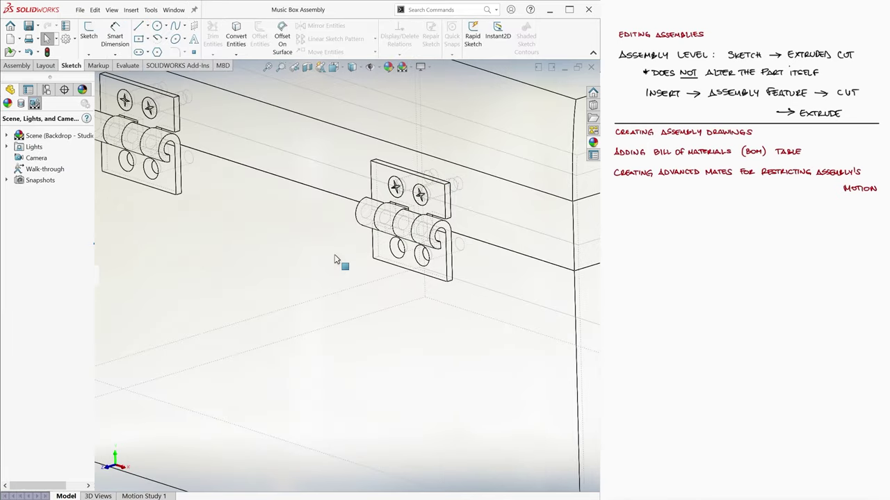
# - Set the assembly's display style back to Shaded With Edges
pyautogui.scroll(6, 331, 246)
pyautogui.click(372, 67)
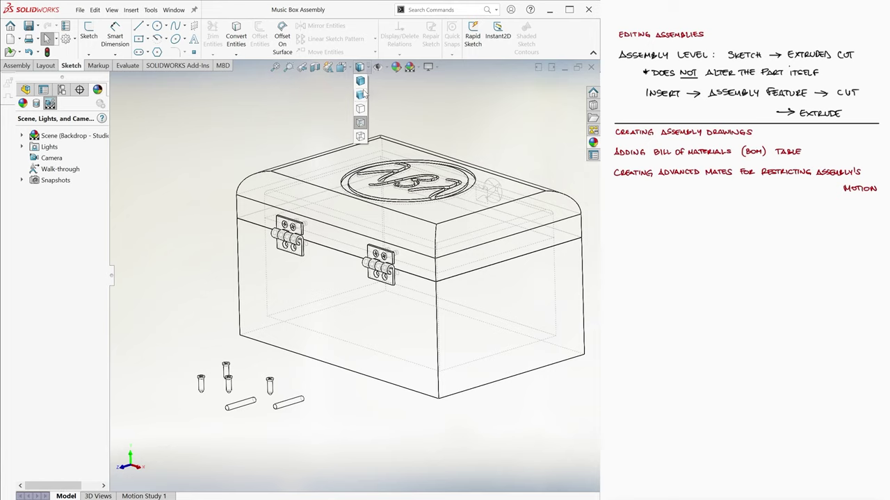
pyautogui.click(359, 91)
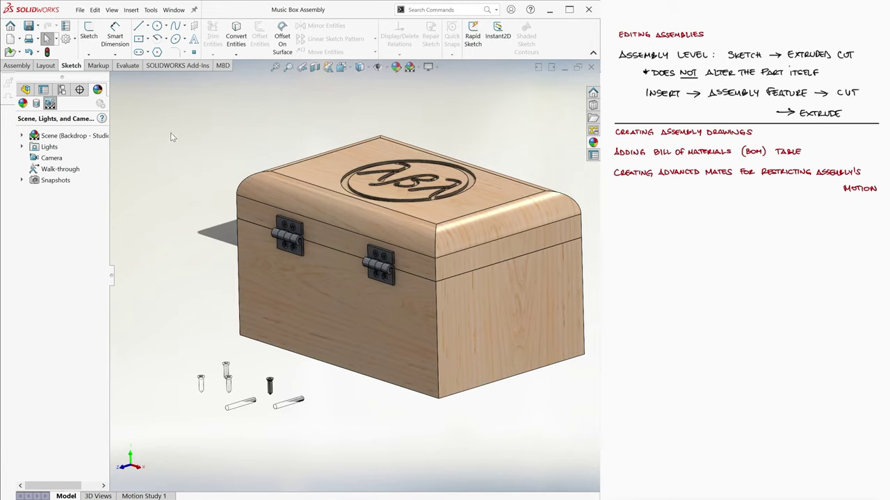
# - Collapse Lid Assembly in the feature tree and delete the assembly-level extruded cut together with its sketch
pyautogui.click(25, 89)
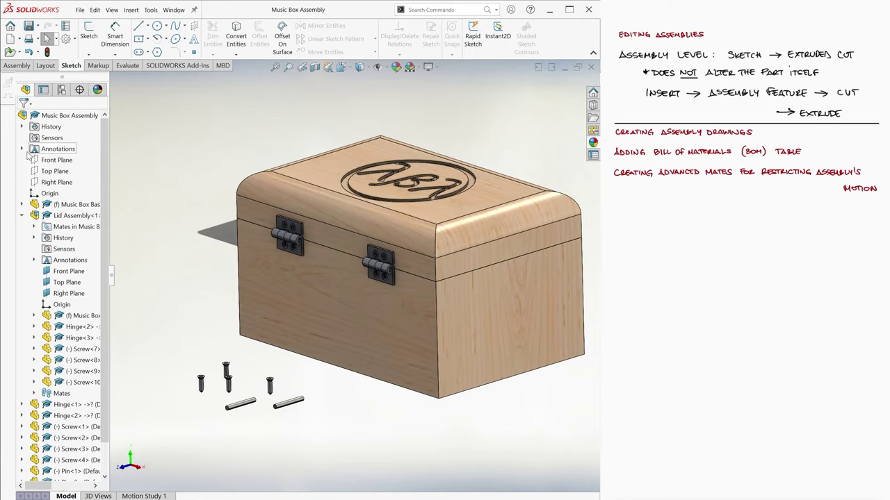
pyautogui.click(22, 217)
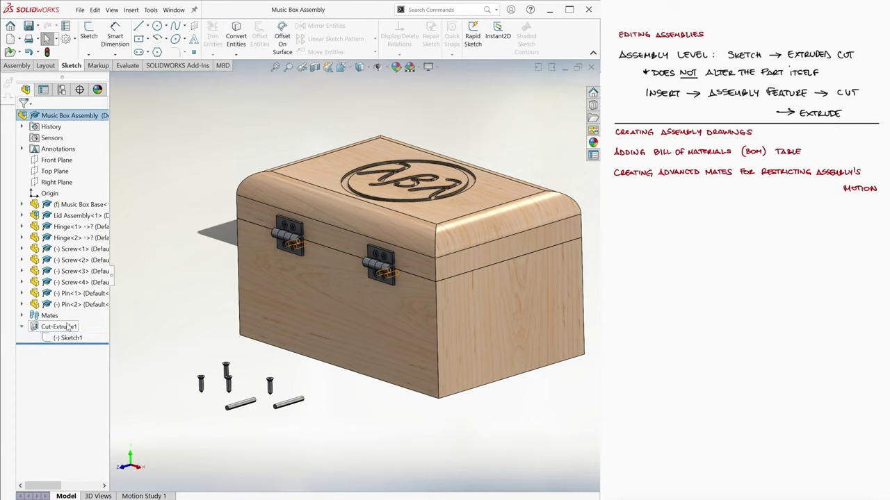
pyautogui.click(58, 326)
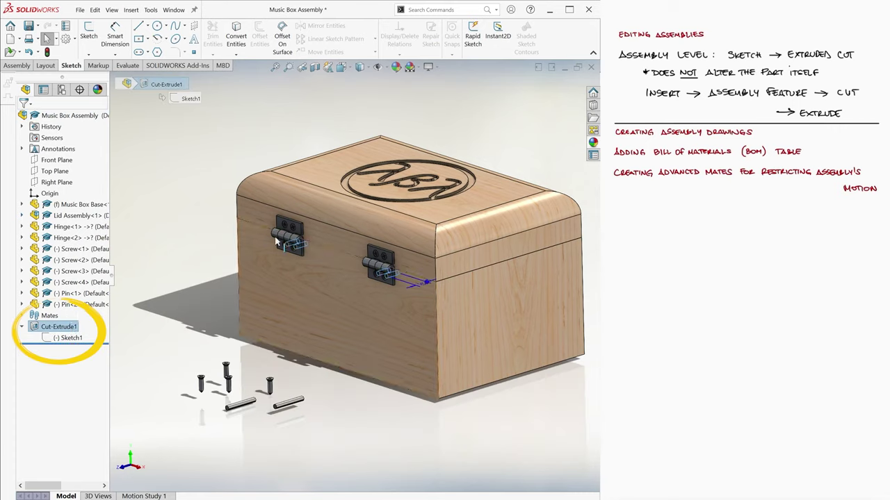
pyautogui.press('Delete')
pyautogui.press('Return')
pyautogui.click(66, 326)
pyautogui.press('Delete')
pyautogui.press('Return')
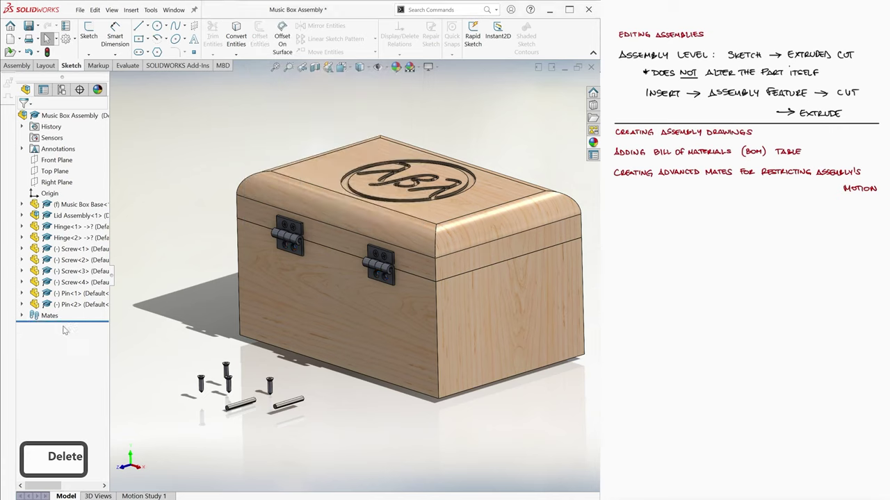
# - Open the Music Box Base for in-context part editing within the assembly and focus on a hinge's open screw holes
pyautogui.rightClick(326, 299)
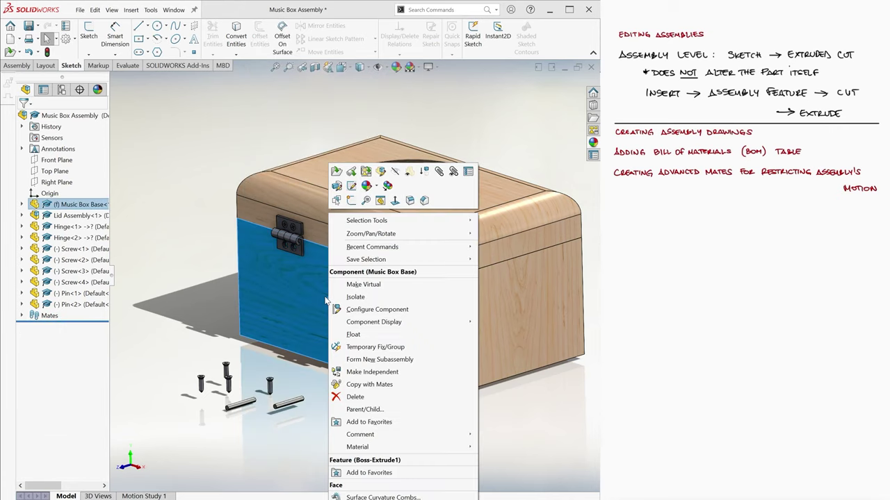
pyautogui.click(382, 172)
pyautogui.moveTo(266, 227); pyautogui.dragTo(214, 290, button='middle')
pyautogui.scroll(-7, 254, 264)
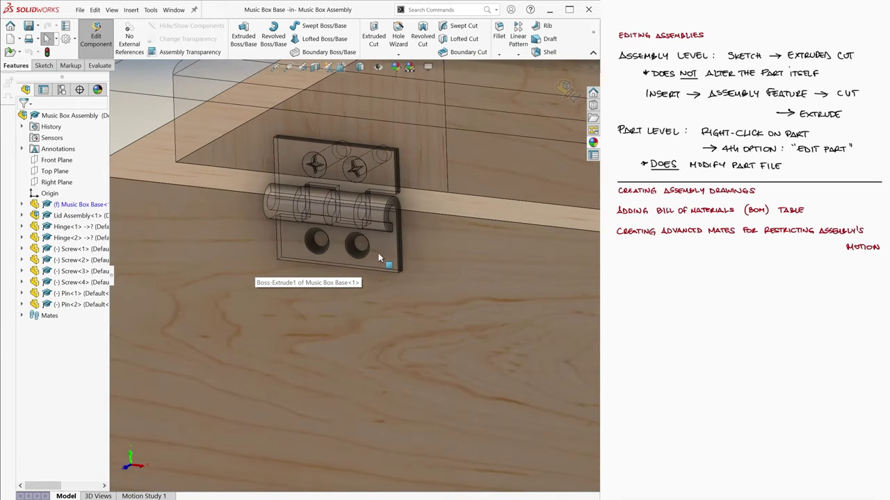
# - Start a sketch on the Music Box Base's outer back face behind the hinges
pyautogui.click(385, 258)
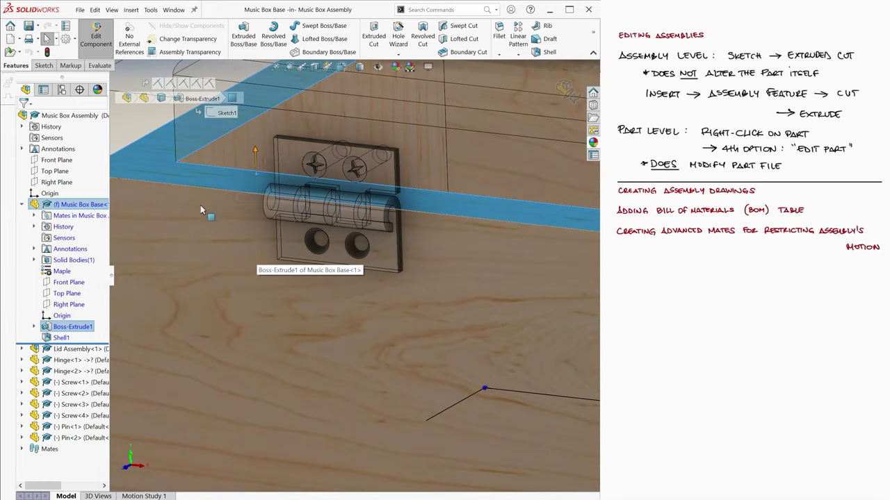
pyautogui.scroll(5, 207, 248)
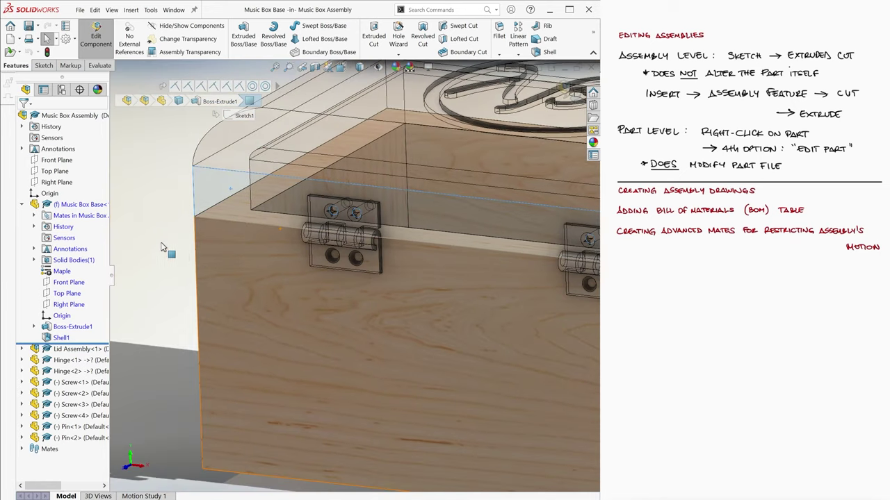
pyautogui.click(181, 176)
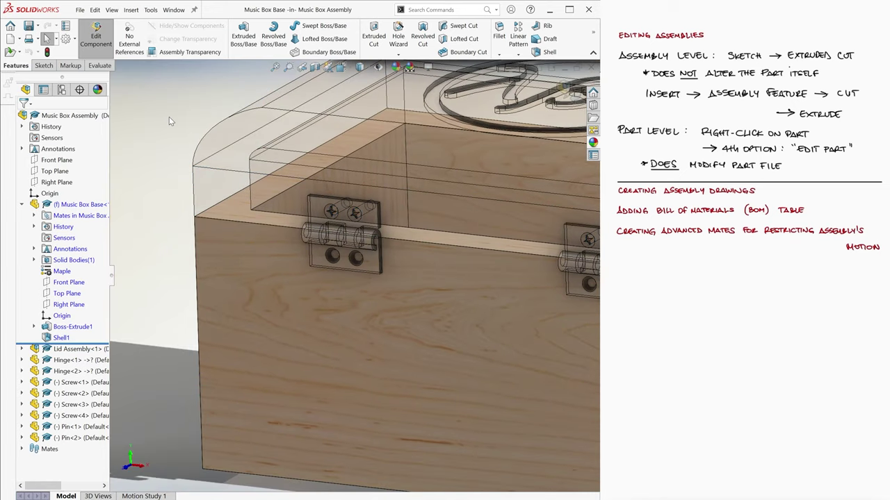
pyautogui.click(43, 66)
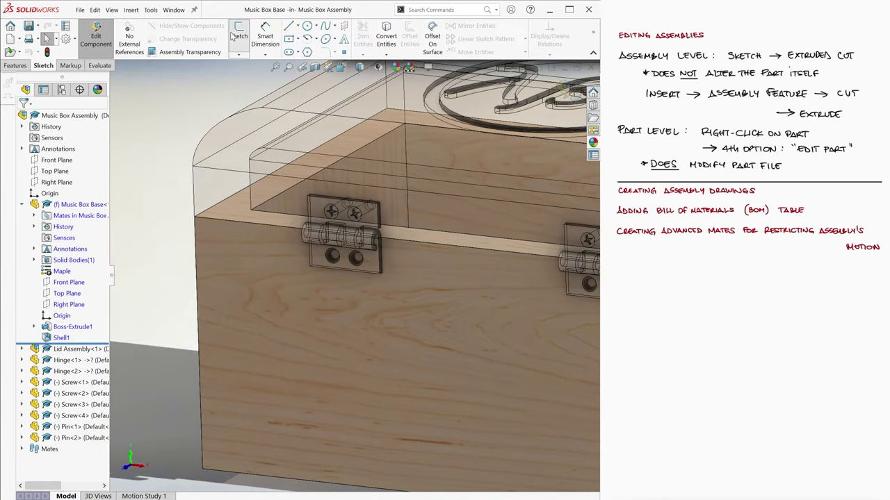
pyautogui.click(239, 36)
pyautogui.click(253, 290)
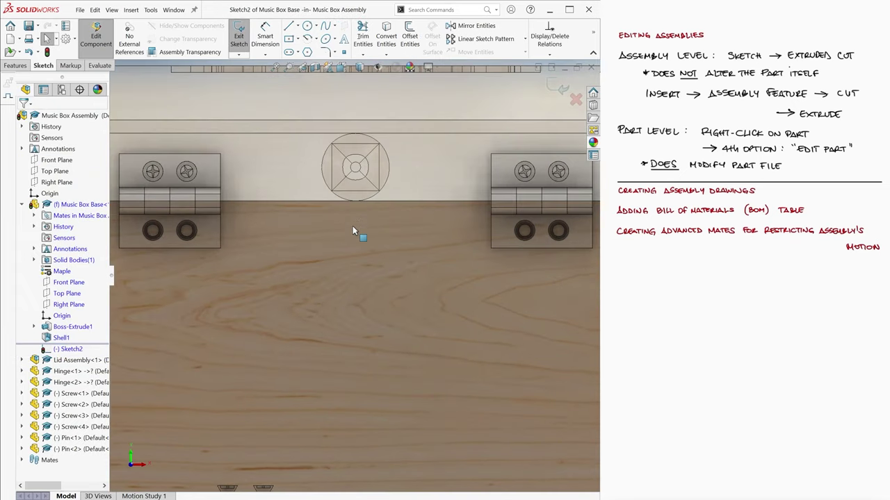
# - Draw four circles centred on the open lower screw holes of both hinges, matching the holes' inner edges
pyautogui.click(152, 230)
pyautogui.click(159, 230)
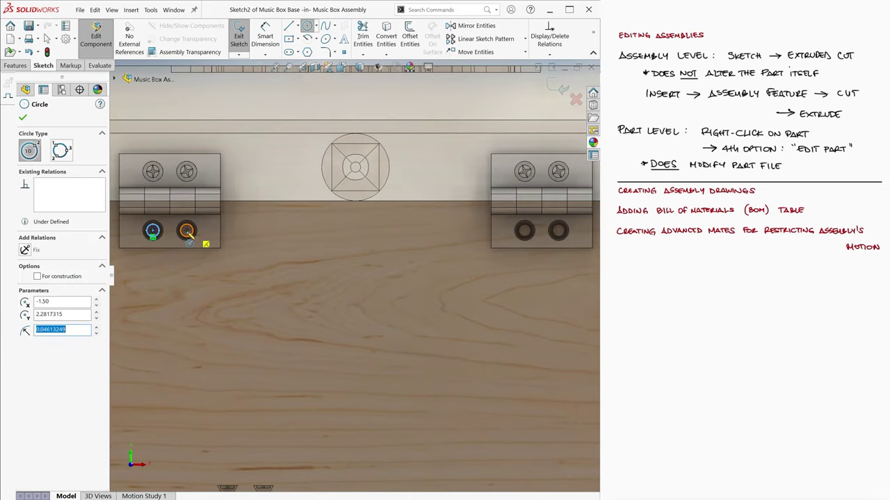
pyautogui.click(186, 230)
pyautogui.click(193, 230)
pyautogui.click(525, 230)
pyautogui.click(531, 230)
pyautogui.click(558, 230)
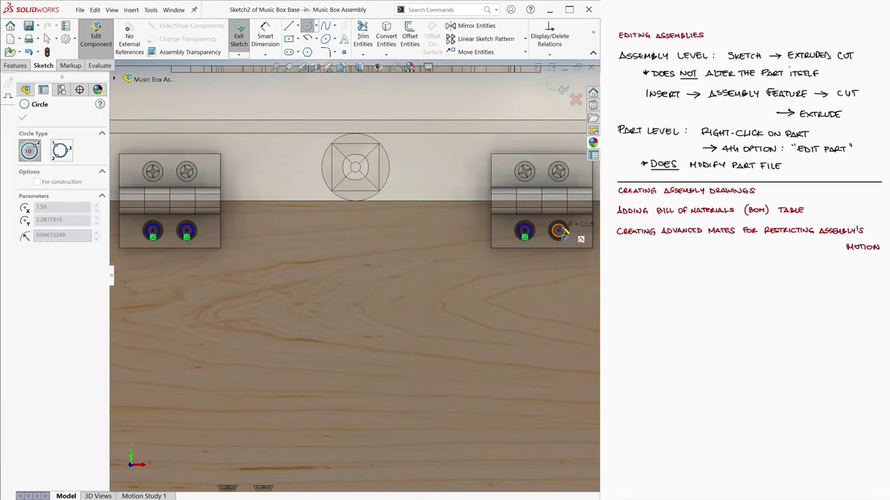
pyautogui.click(564, 230)
pyautogui.press('Escape')
# - Cut the four circles into the base with a blind 0.30 in Extruded Cut and exit in-context part editing
pyautogui.click(15, 65)
pyautogui.click(373, 36)
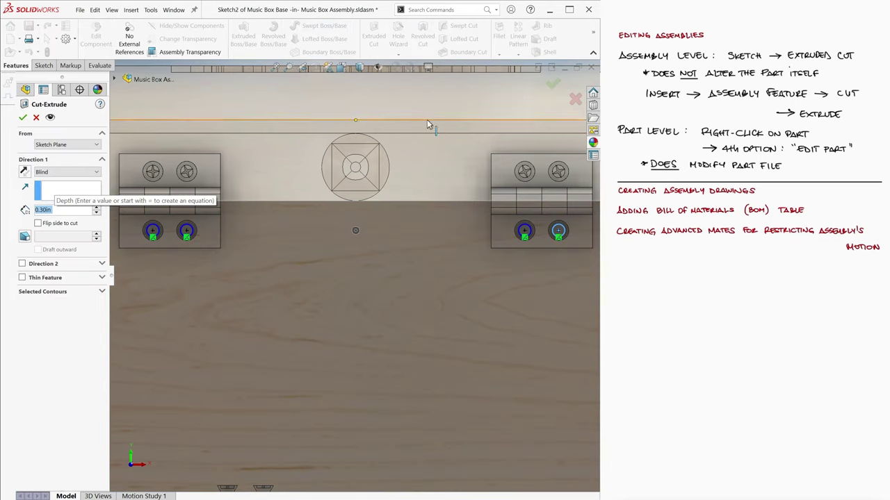
pyautogui.click(23, 120)
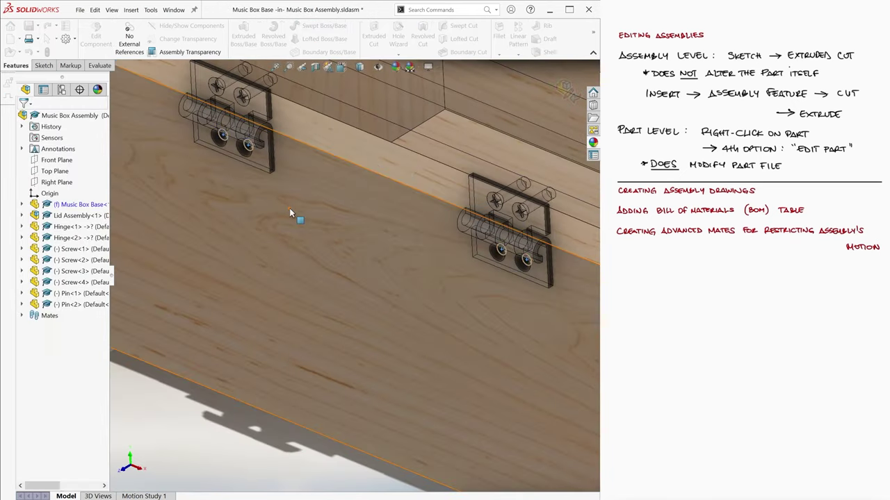
pyautogui.click(575, 100)
pyautogui.scroll(4, 350, 221)
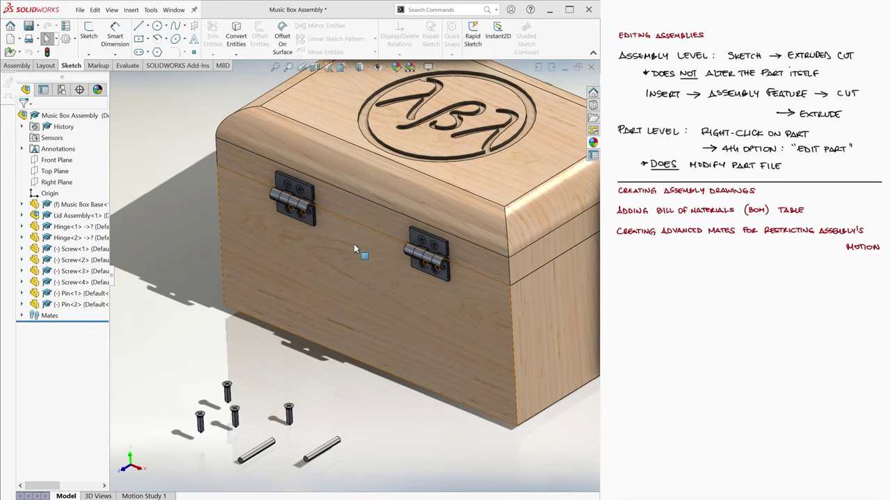
# - Switch to the Music Box Base part window and inspect its back face for the screw holes
pyautogui.click(174, 10)
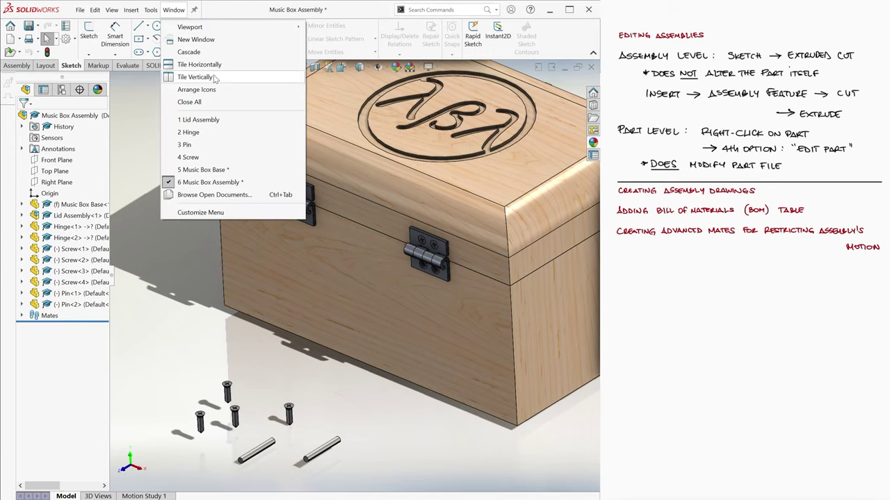
pyautogui.click(221, 171)
pyautogui.moveTo(220, 171); pyautogui.dragTo(291, 230, button='middle')
pyautogui.scroll(-2, 344, 282)
pyautogui.moveTo(343, 283); pyautogui.dragTo(385, 312, button='middle')
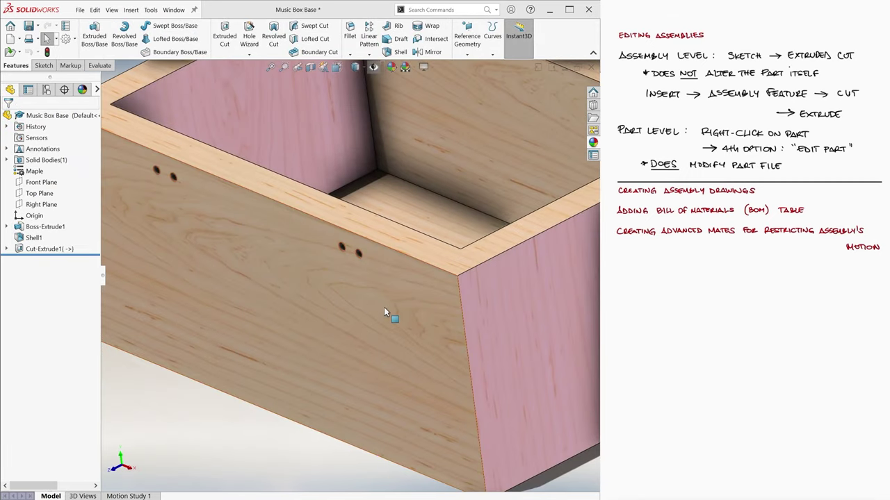
# - Save the Music Box Base part and return to the Music Box Assembly window
pyautogui.click(29, 26)
pyautogui.click(174, 10)
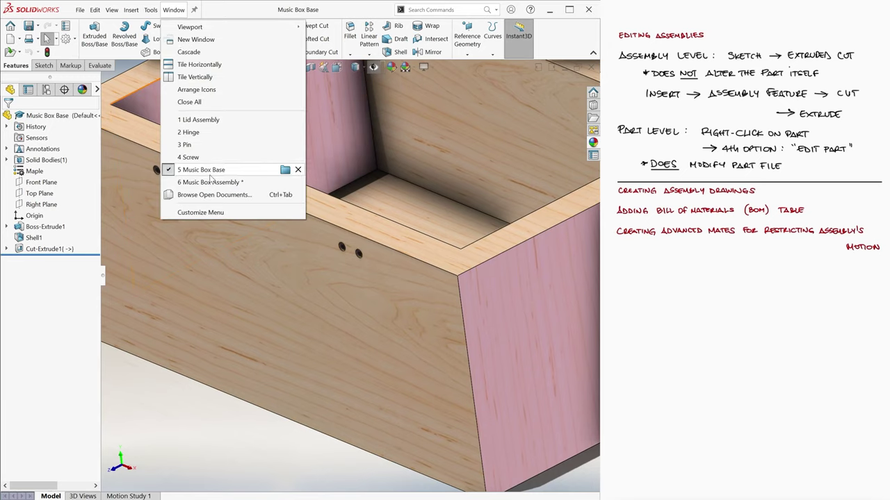
pyautogui.click(208, 182)
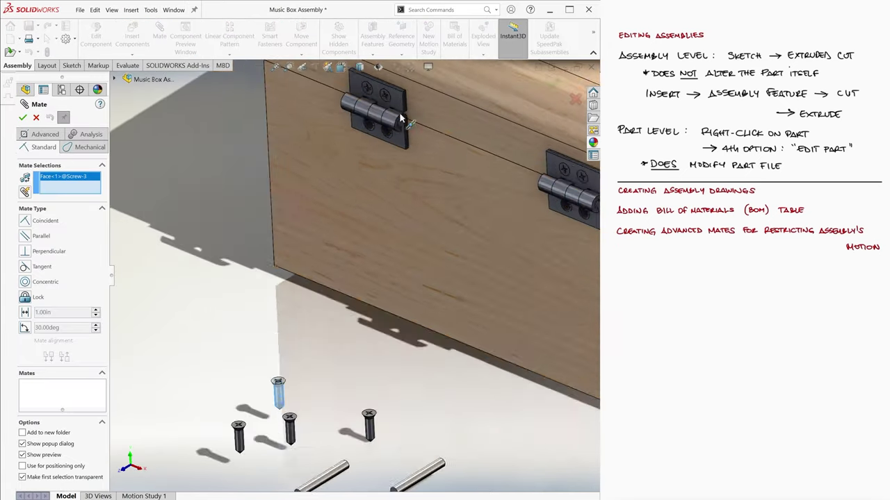
# - Mate Screw<3> concentric with the base's hole behind Hinge<2> and its head coincident with the hinge's countersunk face
pyautogui.click(347, 179)
pyautogui.click(237, 176)
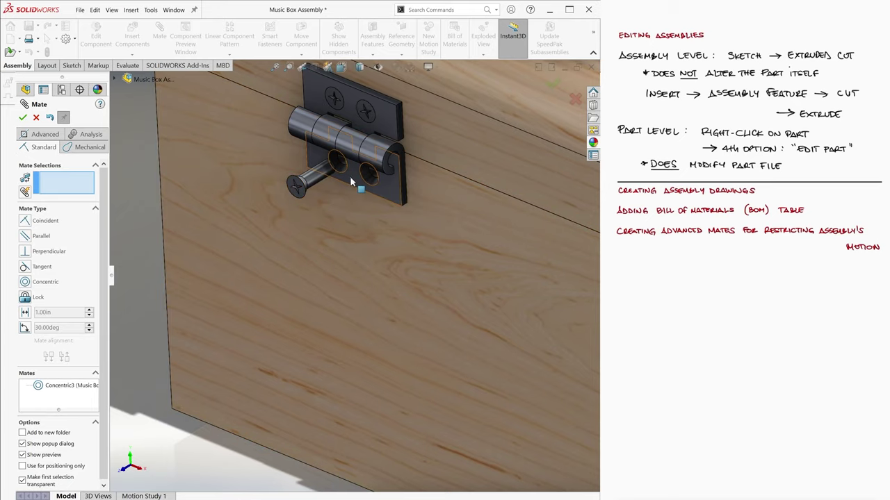
pyautogui.scroll(-4, 316, 170)
pyautogui.click(278, 209)
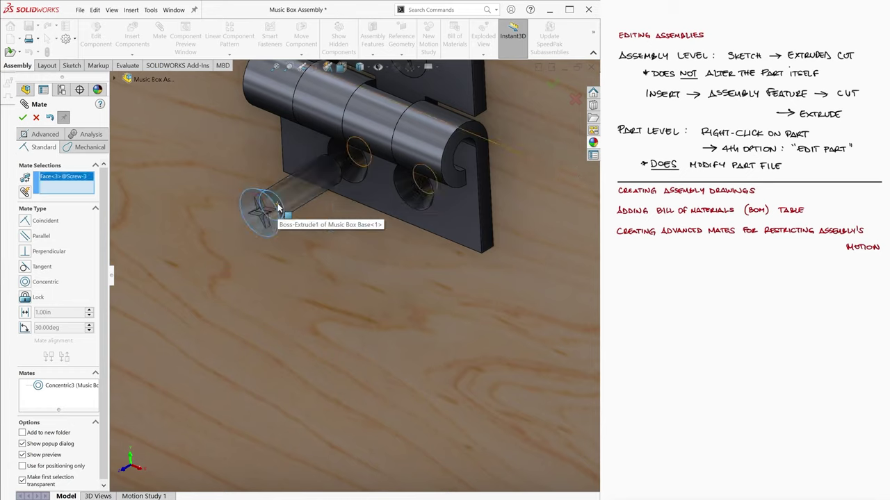
pyautogui.click(358, 180)
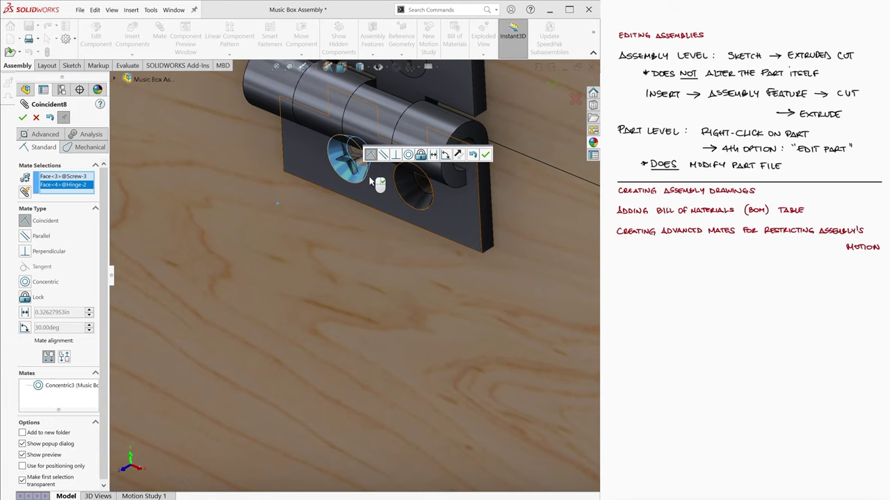
pyautogui.press('Return')
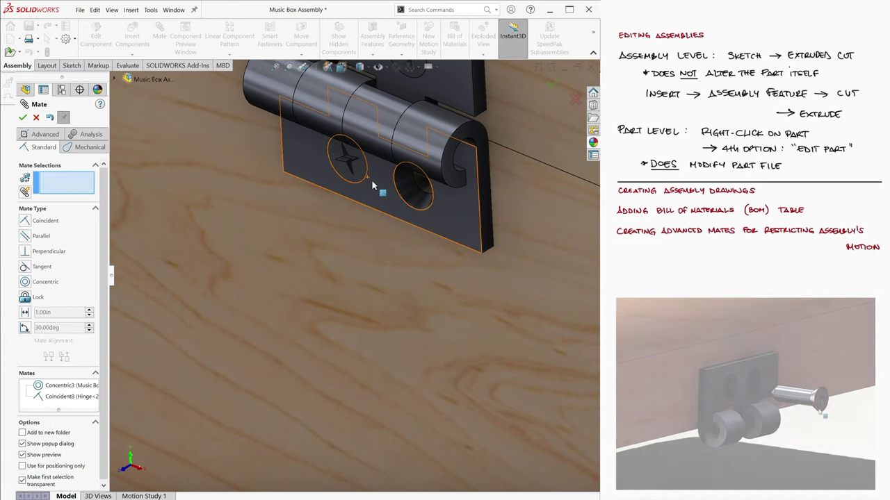
# - Add a concentric mate between Screw<4> and the base's second hole behind Hinge<2>
pyautogui.scroll(7, 371, 185)
pyautogui.scroll(-1, 345, 431)
pyautogui.click(341, 432)
pyautogui.scroll(-2, 357, 187)
pyautogui.click(355, 197)
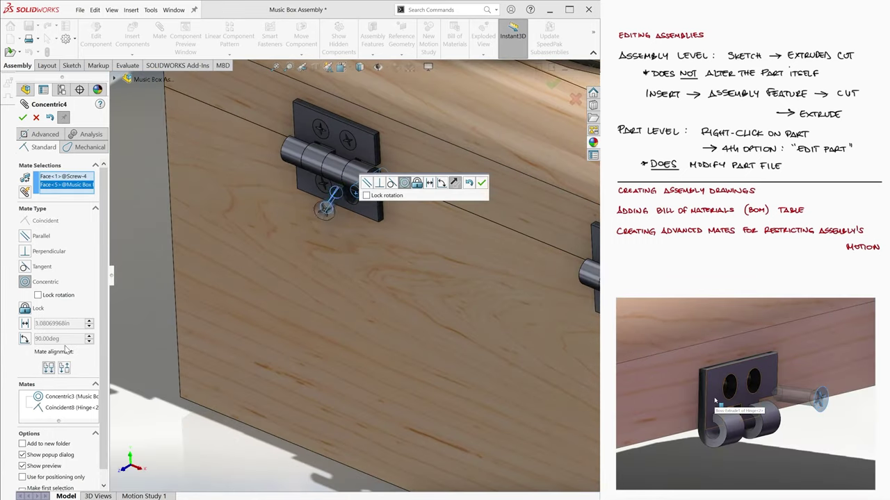
pyautogui.press('Return')
# - Mate the two remaining loose screws concentric with the base's holes behind Hinge<1>, flipping the mate alignment for Screw<1>
pyautogui.scroll(2, 435, 357)
pyautogui.click(139, 423)
pyautogui.click(428, 191)
pyautogui.press('Return')
pyautogui.scroll(2, 363, 295)
pyautogui.click(170, 377)
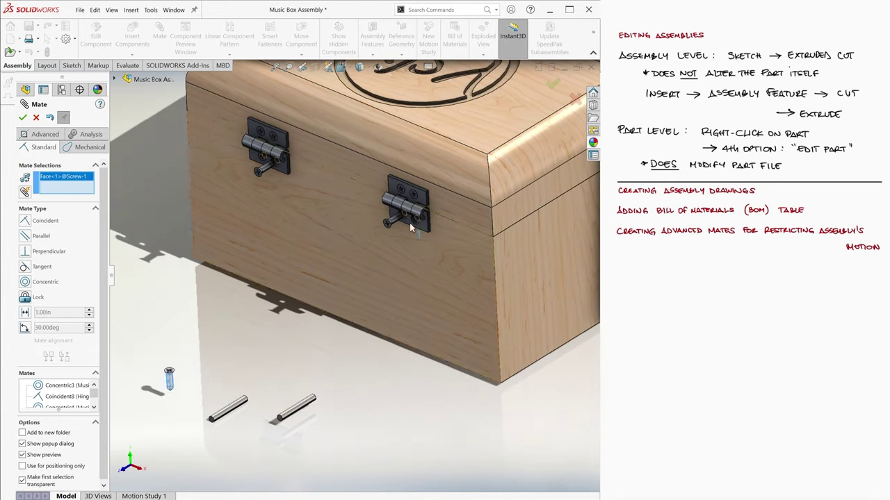
pyautogui.scroll(-5, 410, 222)
pyautogui.click(407, 224)
pyautogui.click(64, 367)
pyautogui.press('Return')
# - Seat both protruding screws in Hinge<1> with coincident mates between their heads and the hinge's countersunk faces
pyautogui.scroll(-4, 379, 265)
pyautogui.click(362, 262)
pyautogui.click(440, 229)
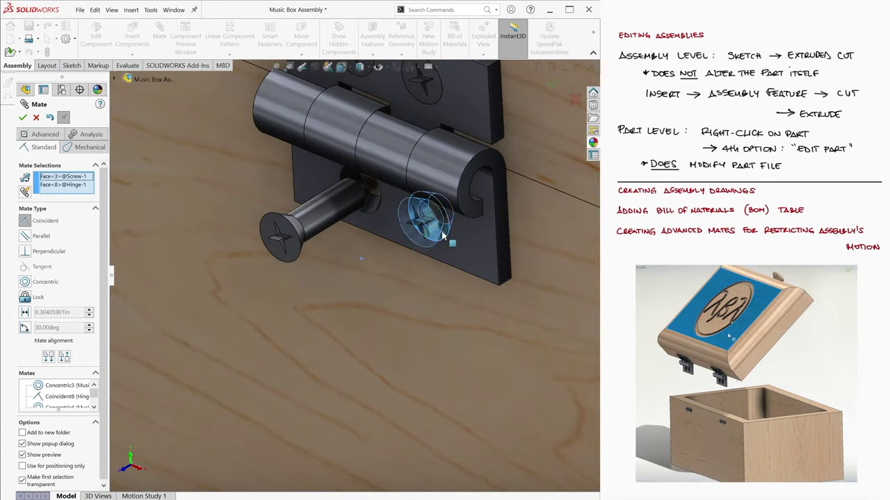
pyautogui.press('Return')
pyautogui.click(297, 232)
pyautogui.click(378, 205)
pyautogui.press('Return')
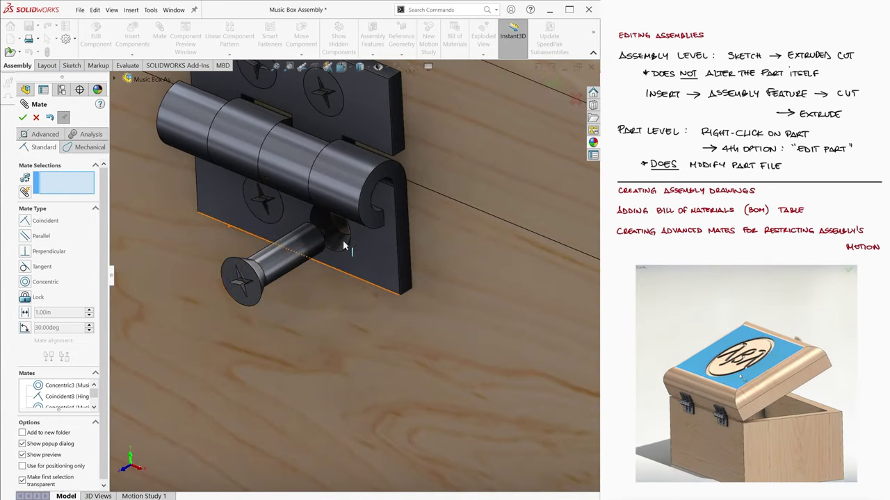
# - Seat the protruding Screw<4> in Hinge<2> with a coincident mate between its head and the countersunk face
pyautogui.click(260, 273)
pyautogui.click(346, 238)
pyautogui.press('Return')
pyautogui.scroll(8, 356, 265)
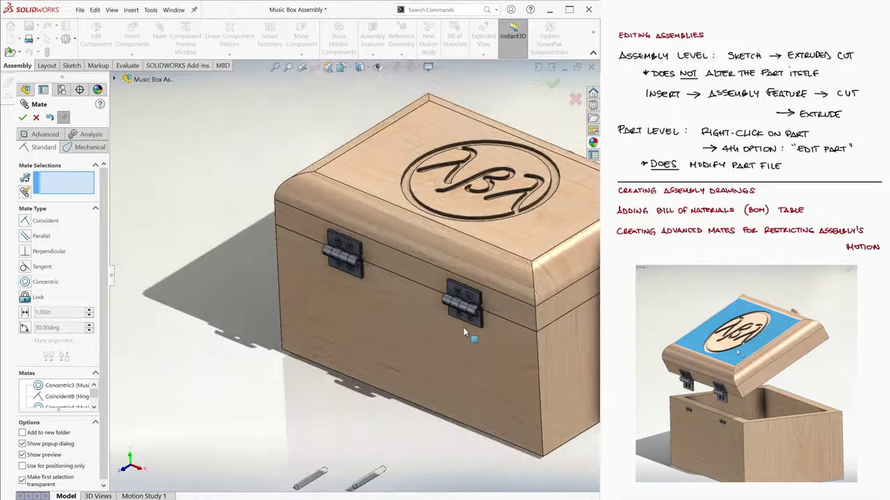
pyautogui.scroll(-3, 470, 335)
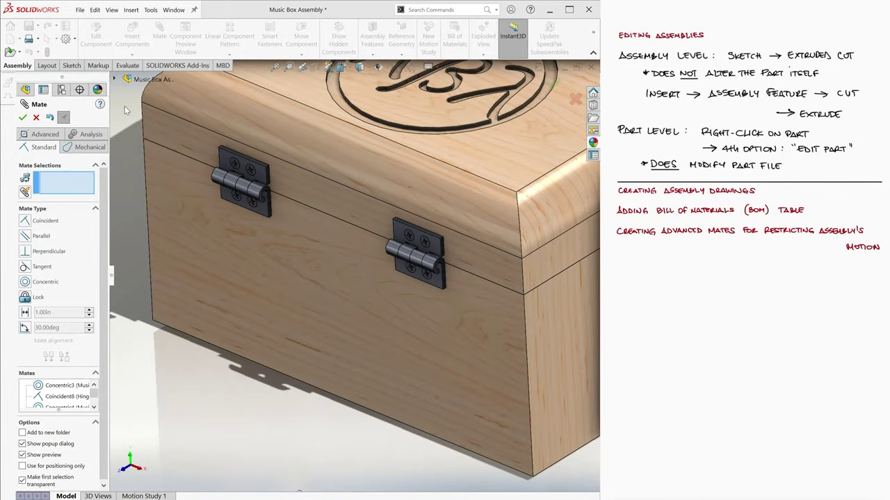
# - Insert Pin<1> into Hinge<2> with a concentric mate to the knuckle bore and a coincident mate between the end faces
pyautogui.scroll(3, 125, 106)
pyautogui.scroll(-6, 326, 122)
pyautogui.click(325, 123)
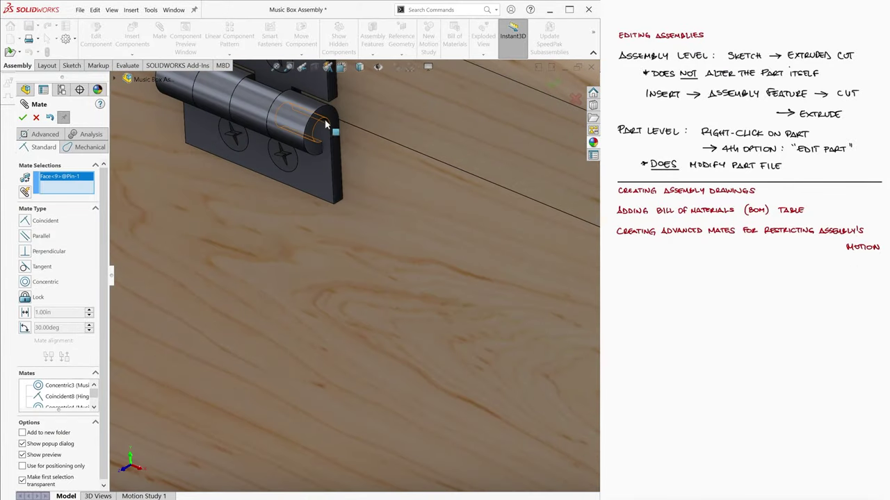
pyautogui.click(325, 123)
pyautogui.scroll(2, 358, 161)
pyautogui.press('Return')
pyautogui.click(338, 197)
pyautogui.click(332, 202)
pyautogui.press('Return')
pyautogui.scroll(4, 398, 375)
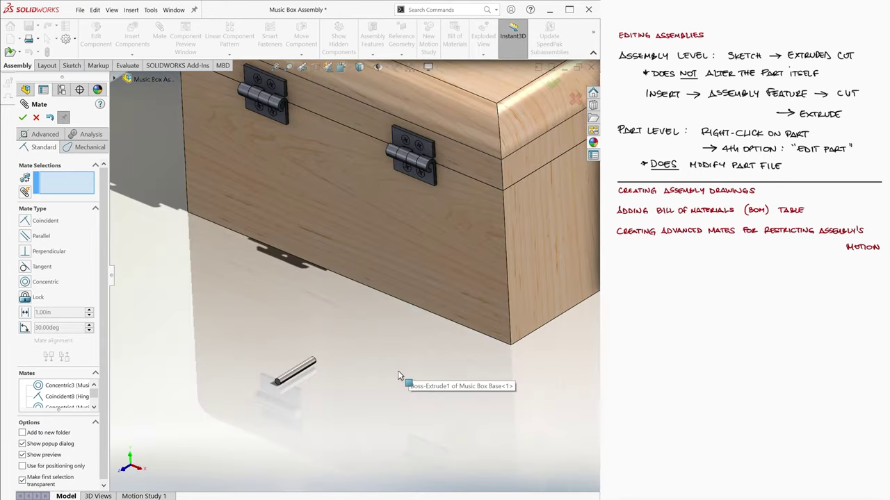
# - Insert the remaining pin into Hinge<1> with concentric and coincident mates, finish mating, and show the assembly in isometric view
pyautogui.click(299, 368)
pyautogui.scroll(-6, 432, 171)
pyautogui.click(403, 201)
pyautogui.press('Return')
pyautogui.moveTo(415, 313); pyautogui.dragTo(381, 294, button='middle')
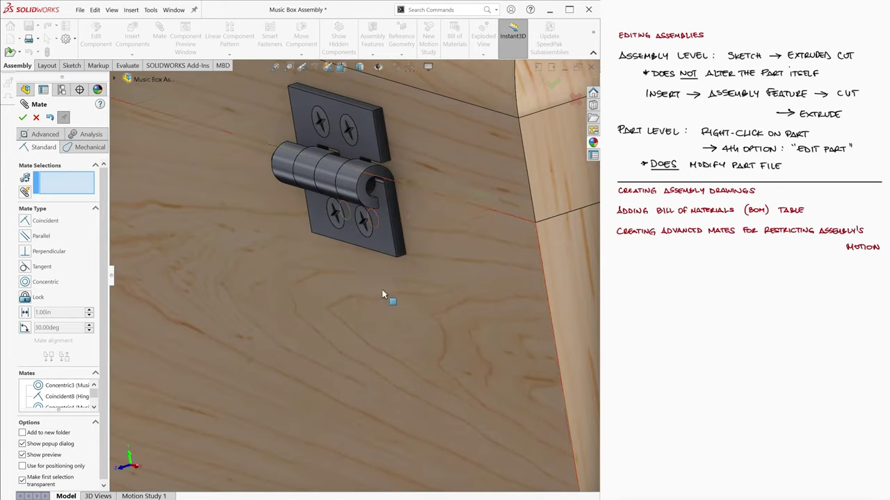
pyautogui.click(369, 188)
pyautogui.click(375, 197)
pyautogui.rightClick(376, 197)
pyautogui.moveTo(280, 312); pyautogui.dragTo(321, 317, button='middle')
pyautogui.scroll(2, 322, 317)
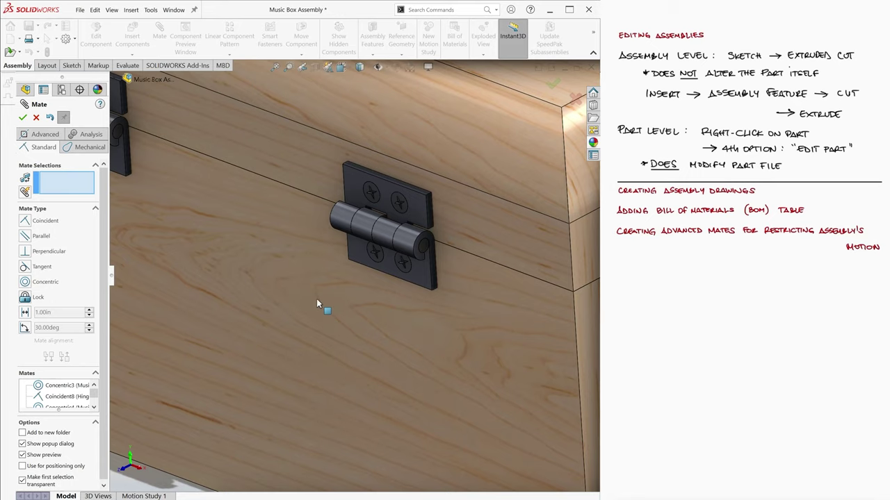
pyautogui.click(554, 83)
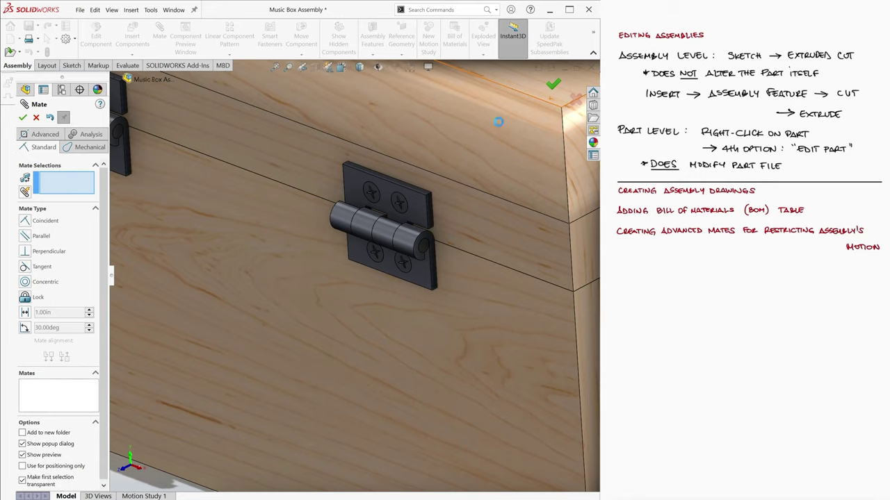
pyautogui.hotkey('ctrl', '7')
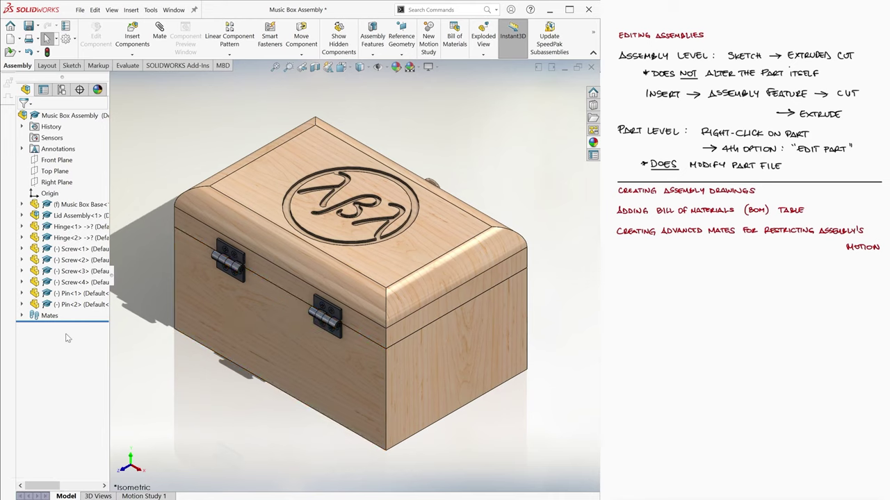
# - Expand the assembly's Mates folder and delete the Coincident5 mate
pyautogui.click(22, 316)
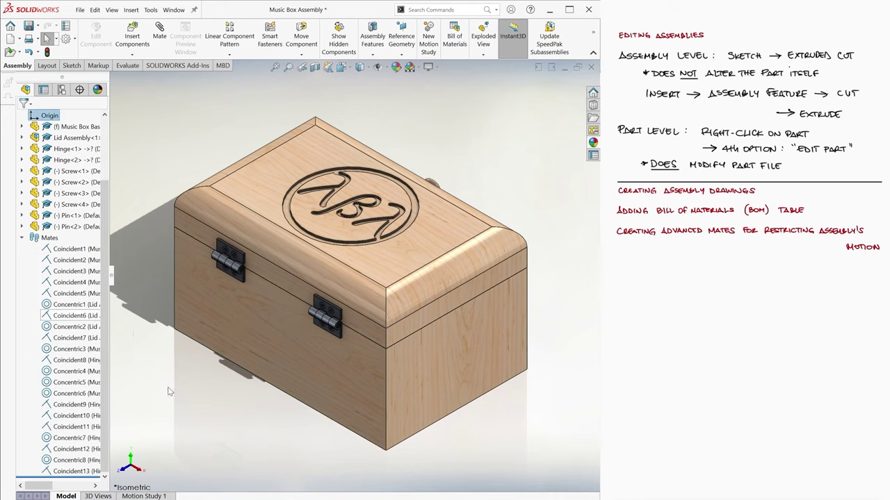
pyautogui.rightClick(84, 298)
pyautogui.click(105, 338)
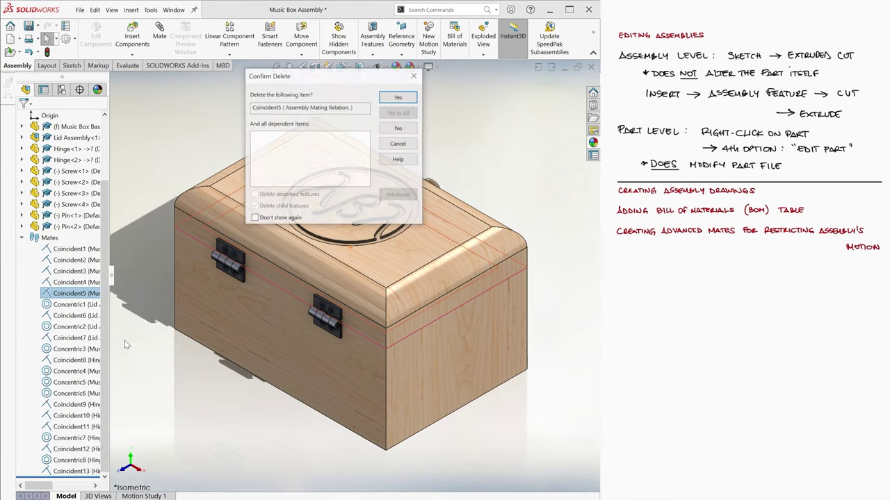
pyautogui.click(399, 99)
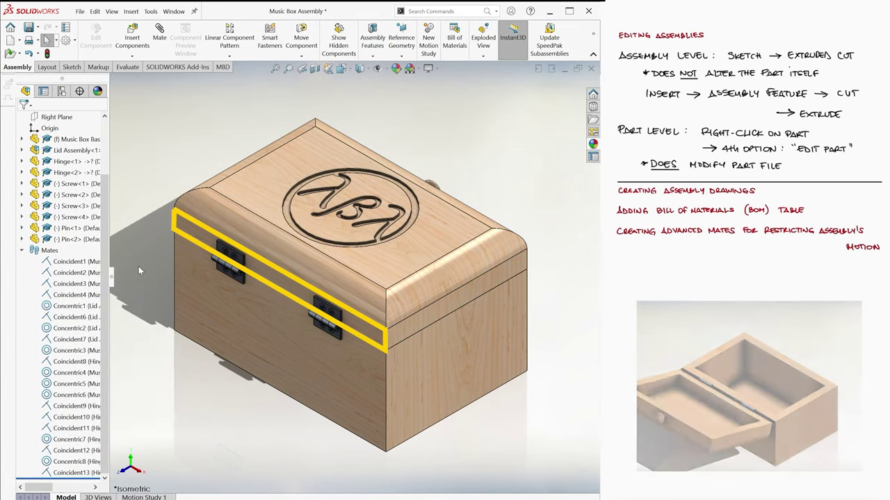
# - Delete the Coincident3 mate that aligns the back faces of the lid and base
pyautogui.rightClick(91, 285)
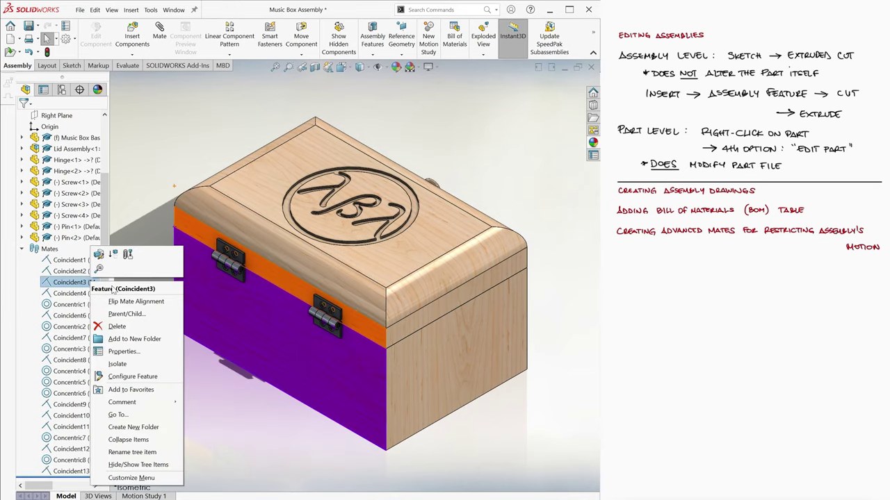
pyautogui.click(119, 326)
pyautogui.click(399, 98)
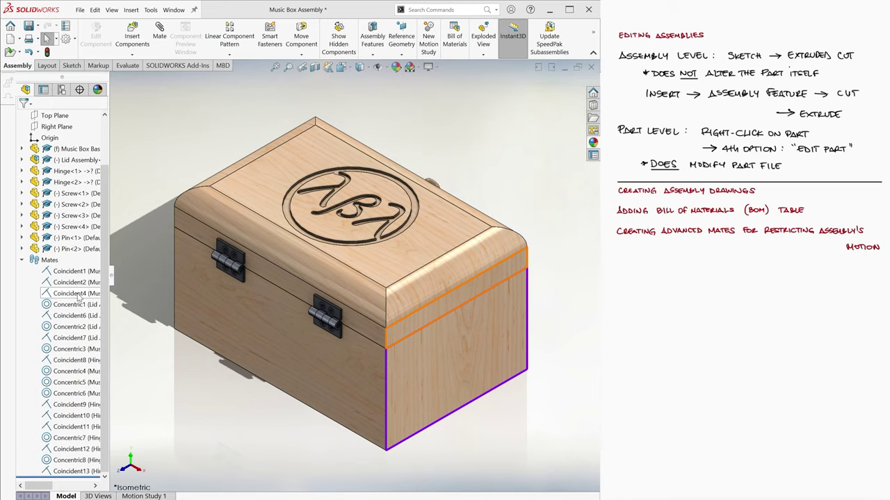
# - Swing the lid open and closed on its hinges, including down into the base, to check its freedom of motion
pyautogui.moveTo(320, 429); pyautogui.dragTo(254, 434, button='middle')
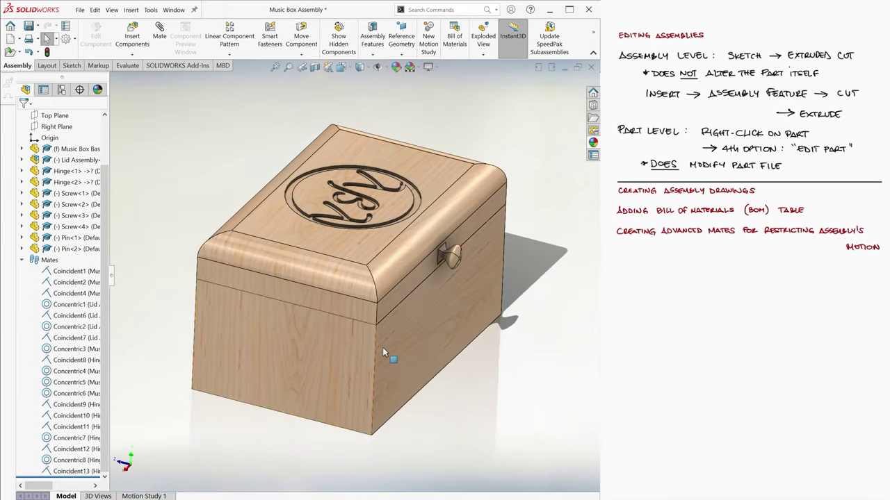
pyautogui.moveTo(459, 259); pyautogui.dragTo(408, 204)
pyautogui.moveTo(404, 214); pyautogui.dragTo(358, 318, button='middle')
pyautogui.moveTo(452, 226); pyautogui.dragTo(445, 137)
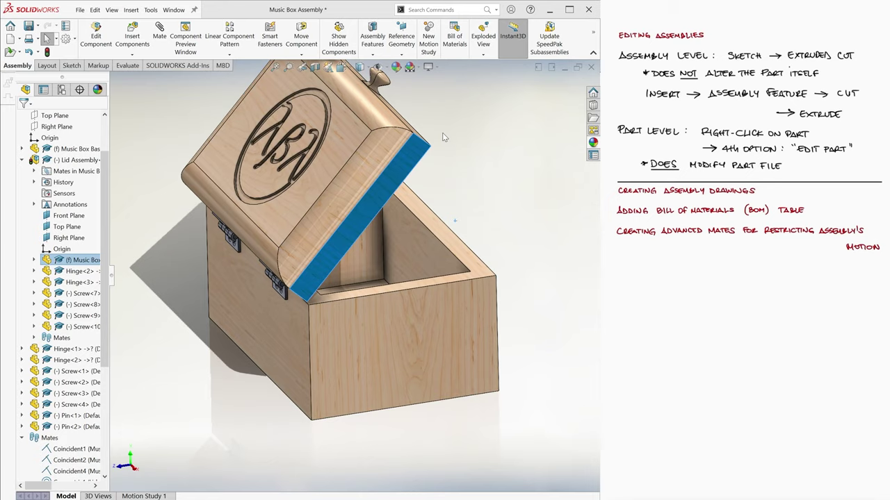
pyautogui.moveTo(450, 138); pyautogui.dragTo(363, 174, button='middle')
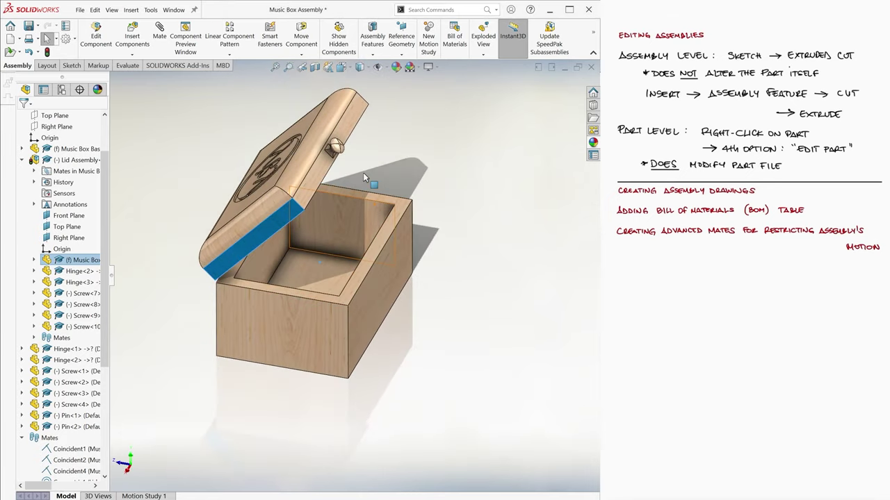
pyautogui.moveTo(289, 207); pyautogui.dragTo(287, 314)
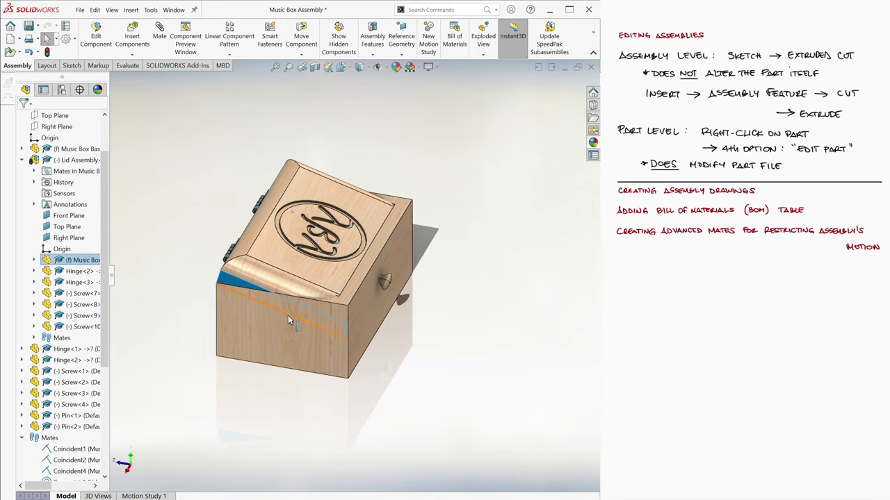
pyautogui.moveTo(387, 281); pyautogui.dragTo(400, 257)
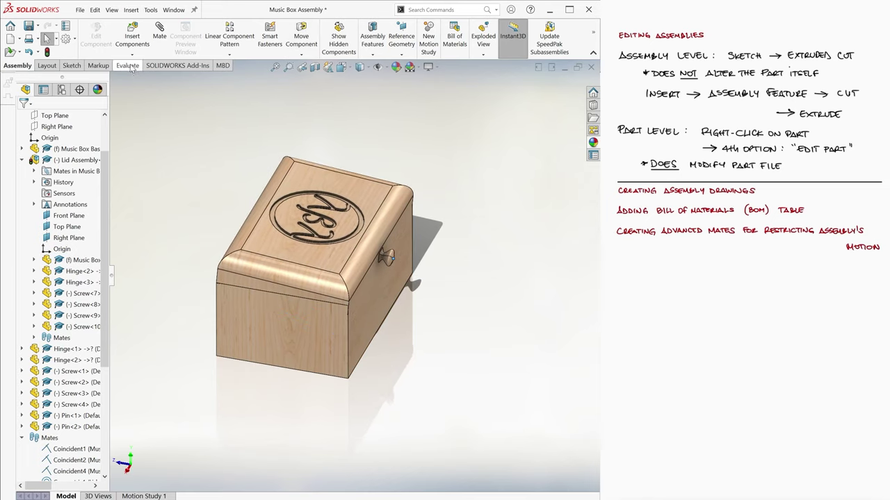
# - Run interference detection on the whole assembly, inspect the overlap between the lid and base, and exit the check
pyautogui.click(130, 66)
pyautogui.click(129, 35)
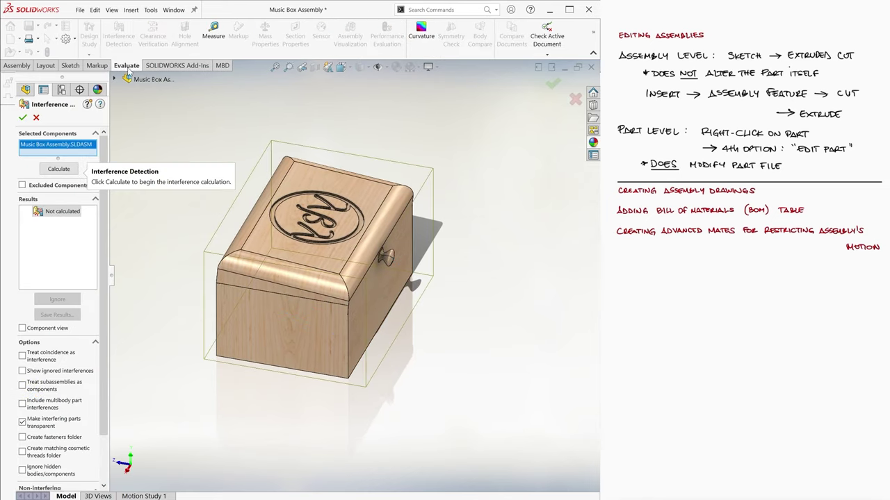
pyautogui.click(59, 169)
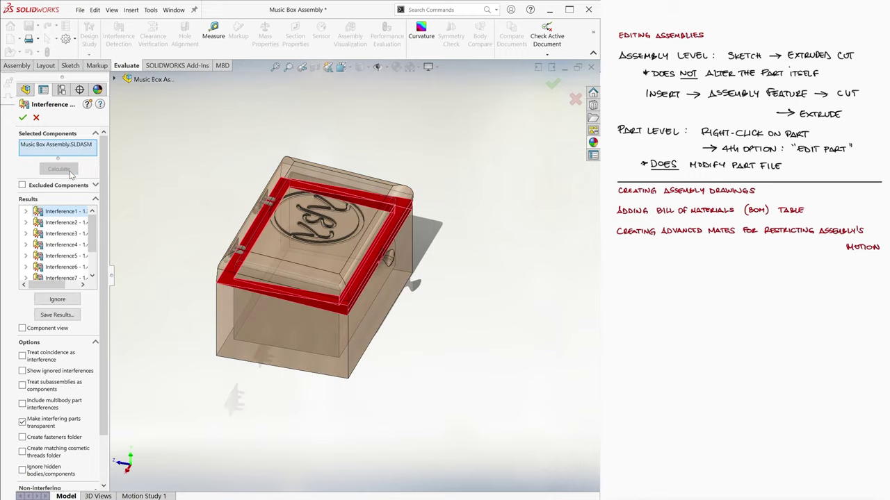
pyautogui.scroll(-3, 220, 373)
pyautogui.moveTo(312, 356); pyautogui.dragTo(337, 307, button='middle')
pyautogui.click(575, 99)
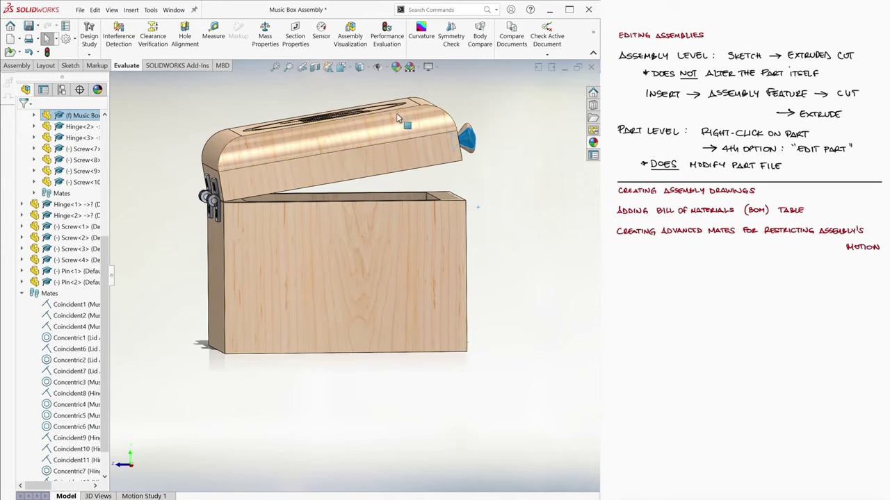
# - Run interference detection again with the lid raised off the base, close it, and show the assembly in isometric view
pyautogui.click(118, 39)
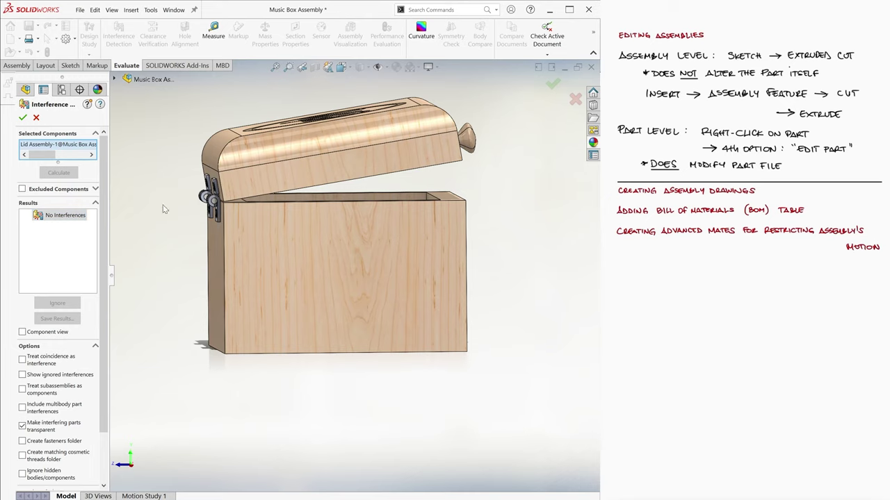
pyautogui.click(554, 83)
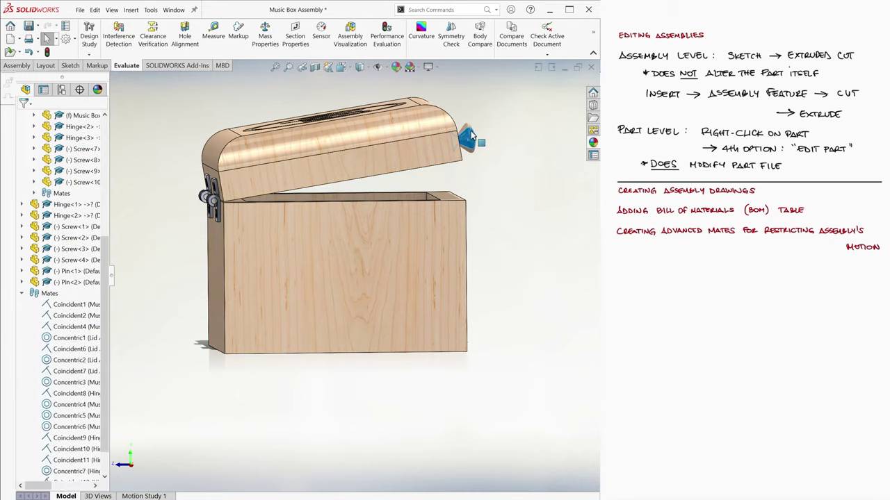
pyautogui.moveTo(470, 135); pyautogui.dragTo(490, 143)
pyautogui.hotkey('ctrl', '7')
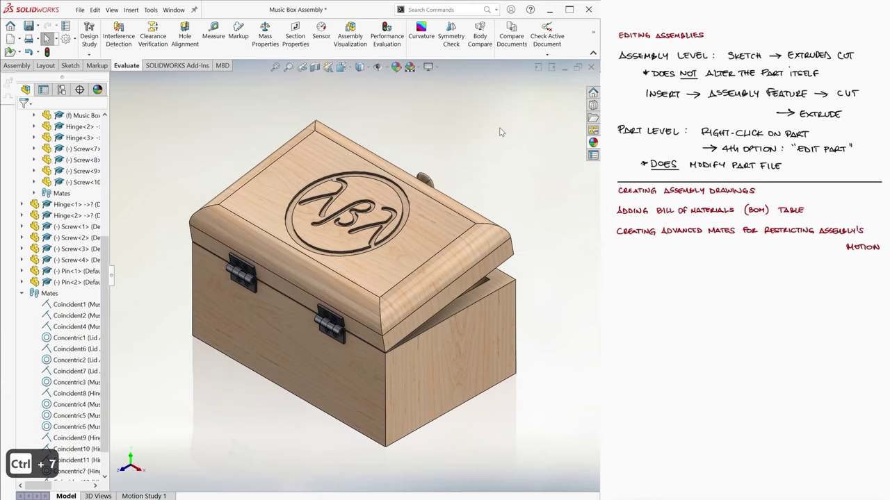
# - Use Move Component with collision detection between all components and swing the lid backward until it reaches the hinge side
pyautogui.click(17, 65)
pyautogui.click(301, 40)
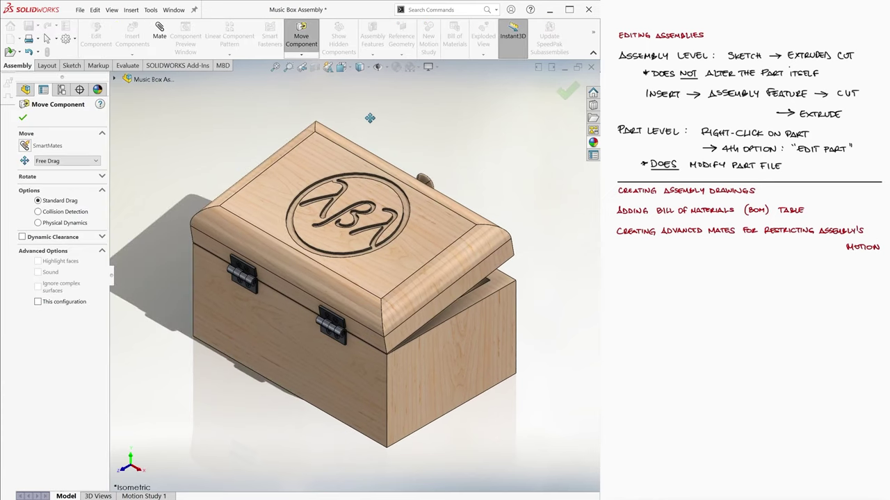
pyautogui.click(38, 212)
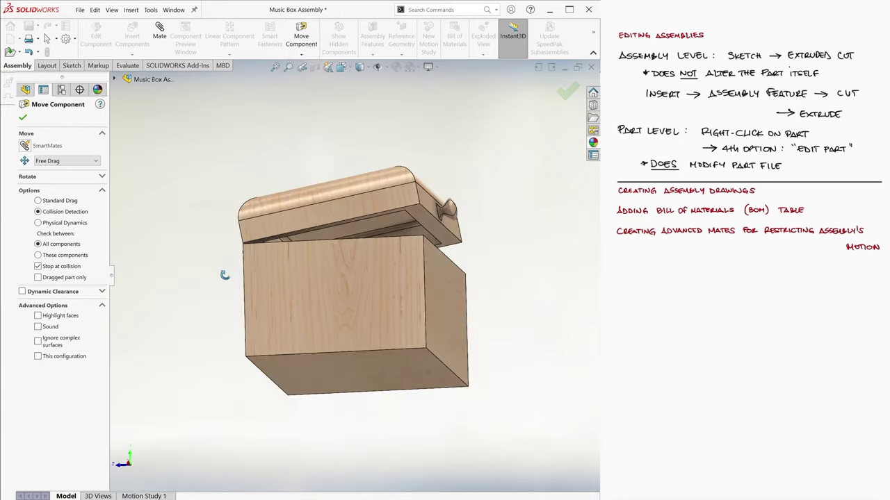
pyautogui.moveTo(397, 188); pyautogui.dragTo(285, 150)
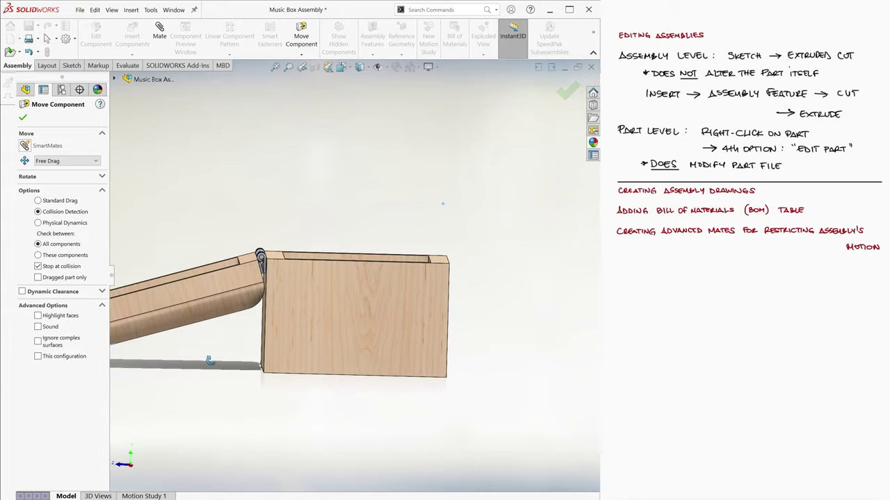
pyautogui.moveTo(229, 295)
pyautogui.mouseDown()
pyautogui.moveTo(227, 248)
pyautogui.moveTo(246, 306)
pyautogui.mouseUp()
pyautogui.scroll(-4, 197, 277)
pyautogui.moveTo(618, 222); pyautogui.dragTo(882, 219)
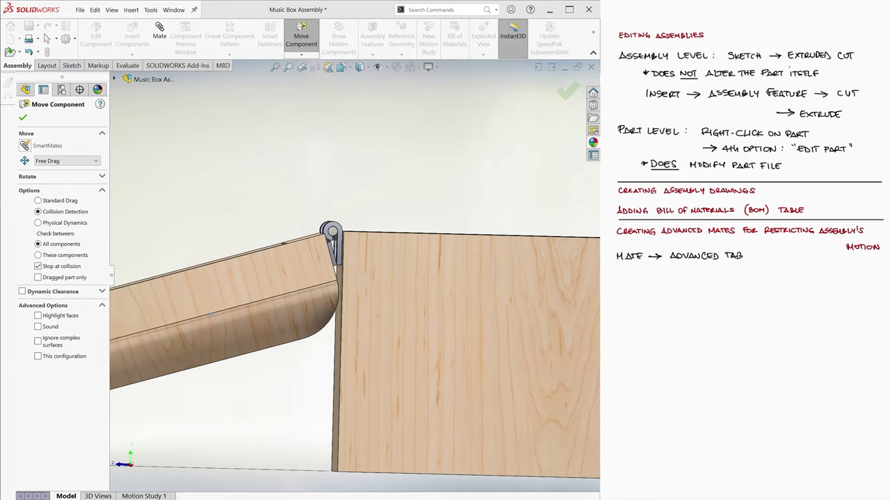
pyautogui.moveTo(244, 200); pyautogui.dragTo(234, 184)
pyautogui.scroll(5, 234, 185)
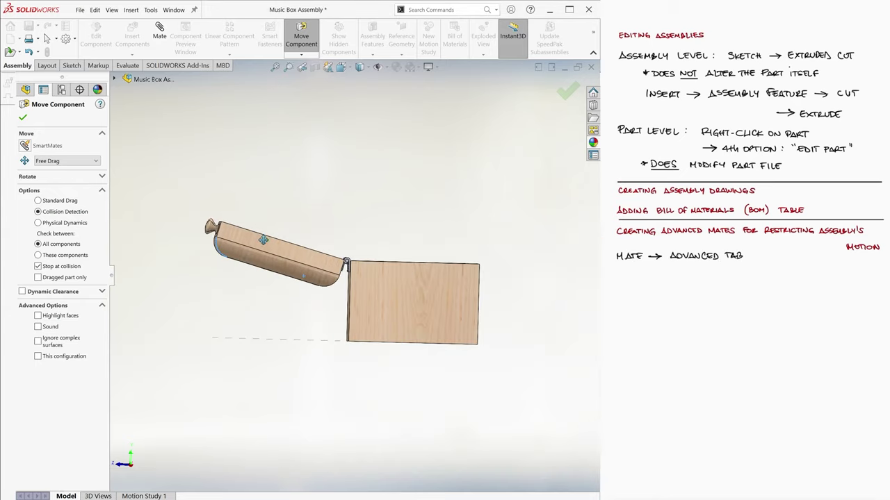
# - Swing the lid back over the base to a partly open position and finish moving components
pyautogui.moveTo(264, 239); pyautogui.dragTo(422, 213)
pyautogui.moveTo(542, 243); pyautogui.dragTo(430, 277, button='middle')
pyautogui.scroll(-4, 446, 275)
pyautogui.scroll(3, 447, 275)
pyautogui.scroll(-4, 237, 271)
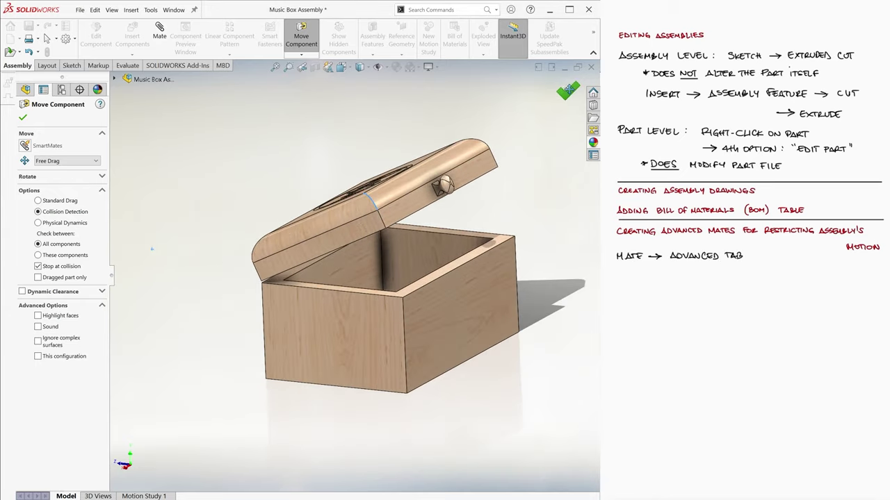
pyautogui.click(568, 90)
# - Add an advanced limit angle mate between the base's top rim and the lid's underside rim, ranging from 0 to 196.1 degrees
pyautogui.moveTo(537, 181); pyautogui.dragTo(529, 194, button='middle')
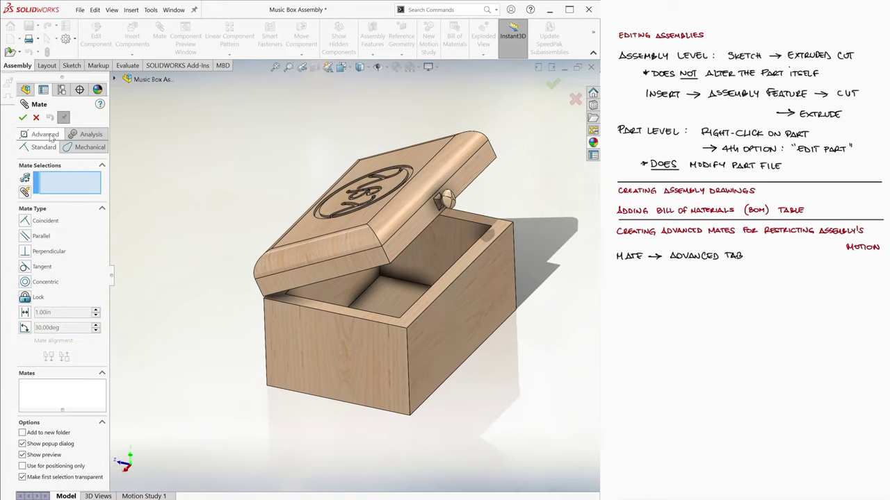
pyautogui.click(45, 146)
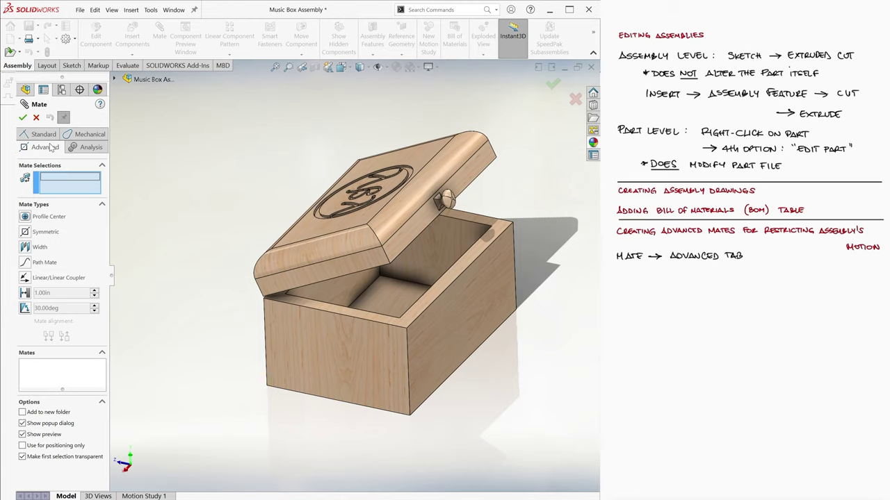
pyautogui.click(399, 321)
pyautogui.moveTo(211, 321); pyautogui.dragTo(200, 250, button='middle')
pyautogui.click(387, 173)
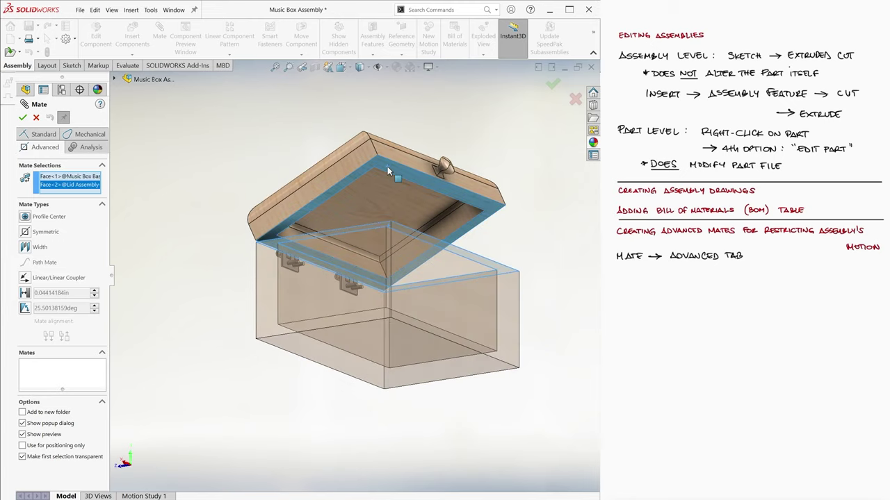
pyautogui.click(25, 309)
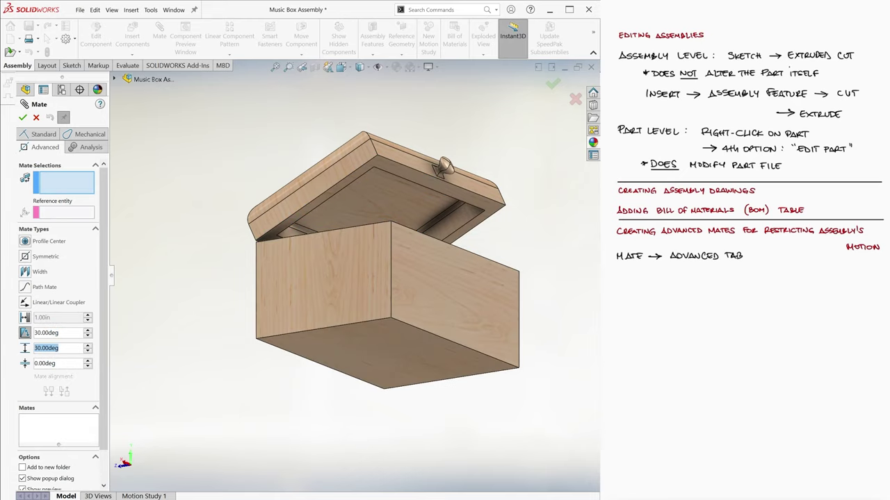
pyautogui.write('196.1')
pyautogui.press('Return')
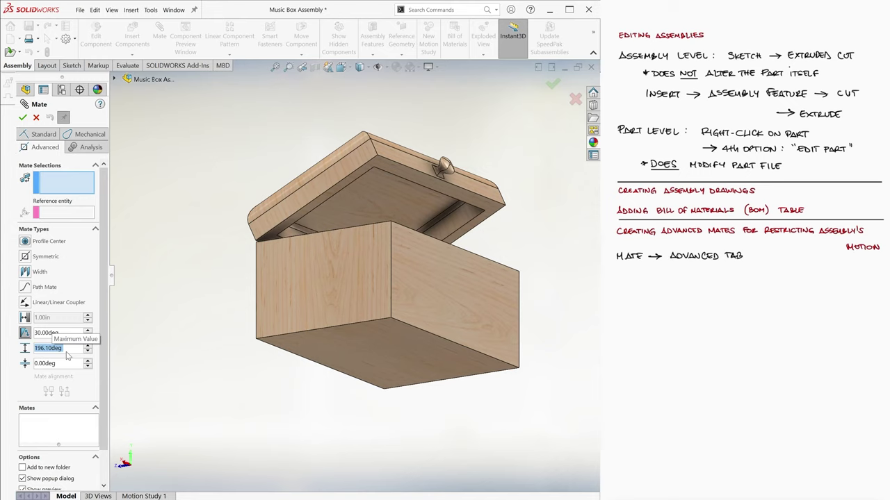
pyautogui.click(24, 118)
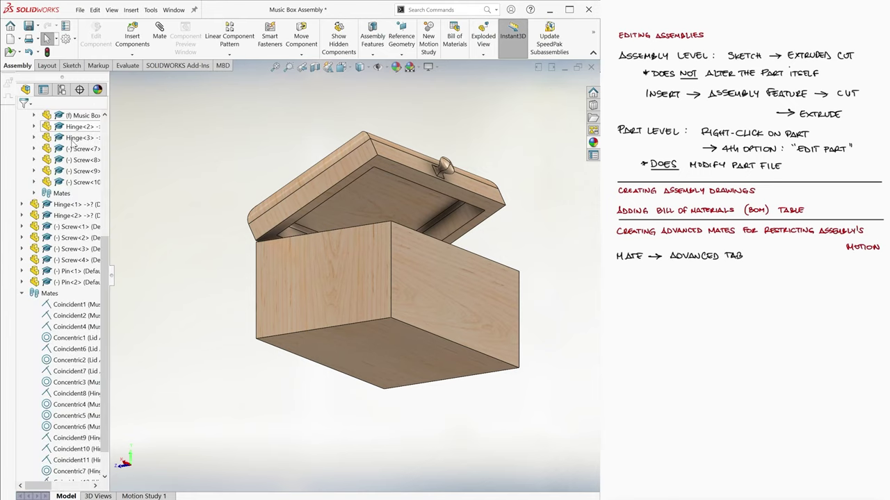
# - Swing the lid from closed to fully open to test its angle limits
pyautogui.moveTo(451, 177); pyautogui.dragTo(455, 230)
pyautogui.moveTo(451, 243); pyautogui.dragTo(470, 278, button='middle')
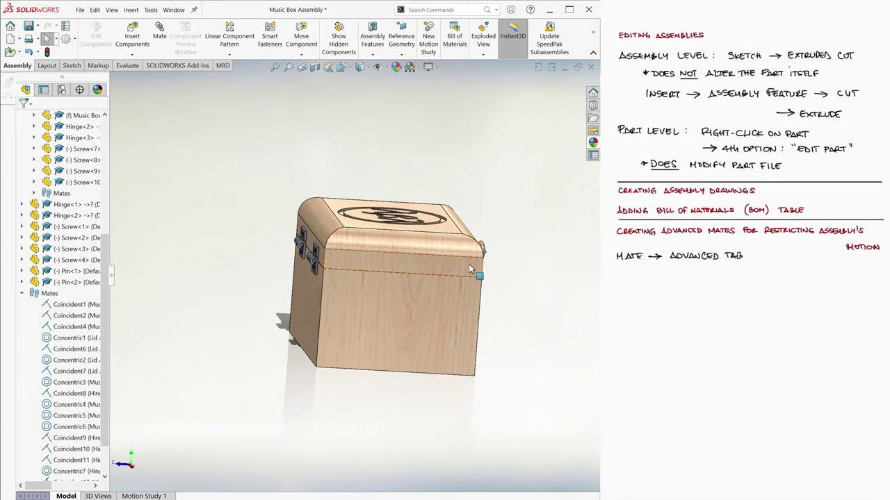
pyautogui.moveTo(469, 265); pyautogui.dragTo(282, 307)
pyautogui.moveTo(282, 307); pyautogui.dragTo(306, 271, button='middle')
pyautogui.moveTo(243, 271)
pyautogui.mouseDown()
pyautogui.moveTo(242, 211)
pyautogui.moveTo(250, 275)
pyautogui.mouseUp()
pyautogui.press('Escape')
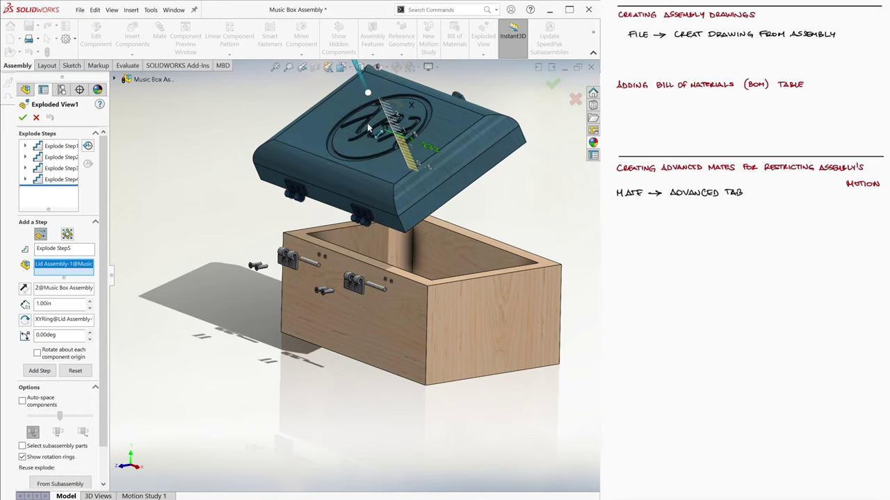
# - Reuse the lid subassembly's explode steps in the assembly's exploded view and finish the exploded view
pyautogui.rightClick(314, 150)
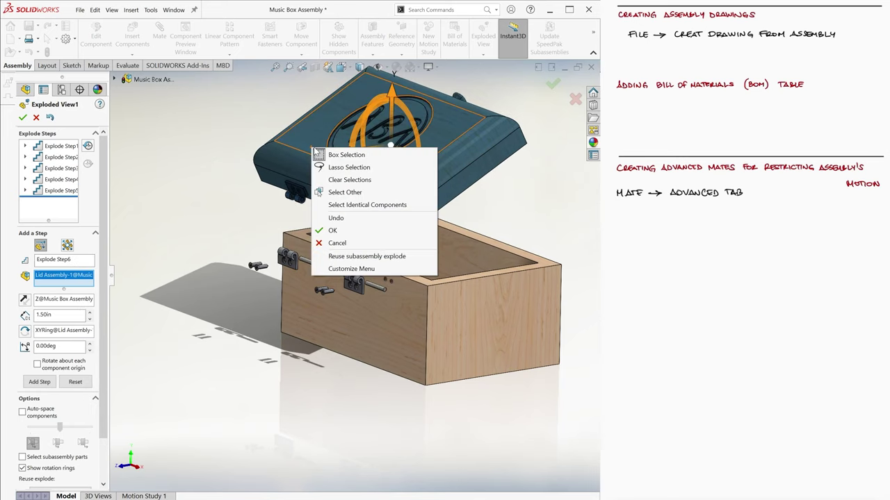
pyautogui.click(419, 262)
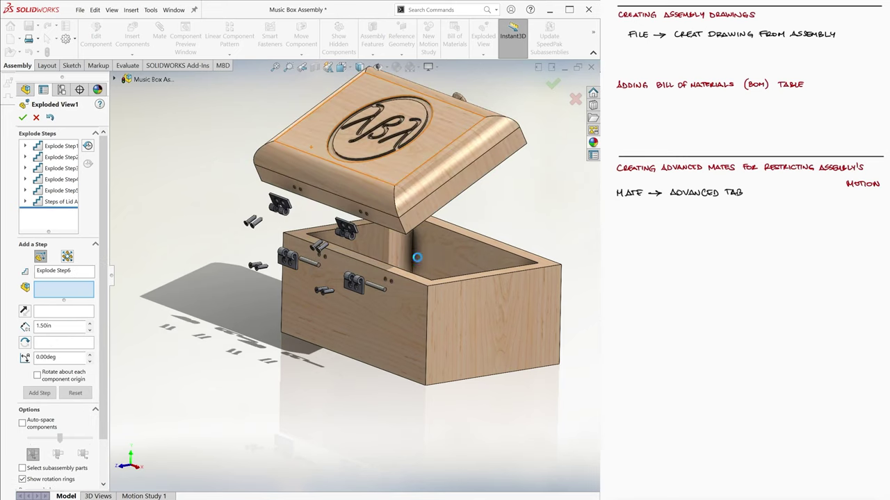
pyautogui.click(22, 117)
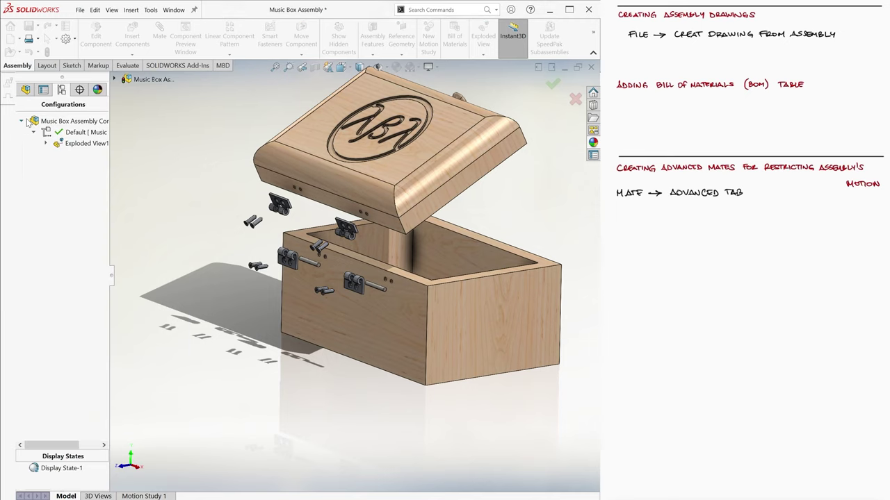
# - Make a drawing from the assembly on a B (ANSI) Landscape sheet
pyautogui.click(80, 9)
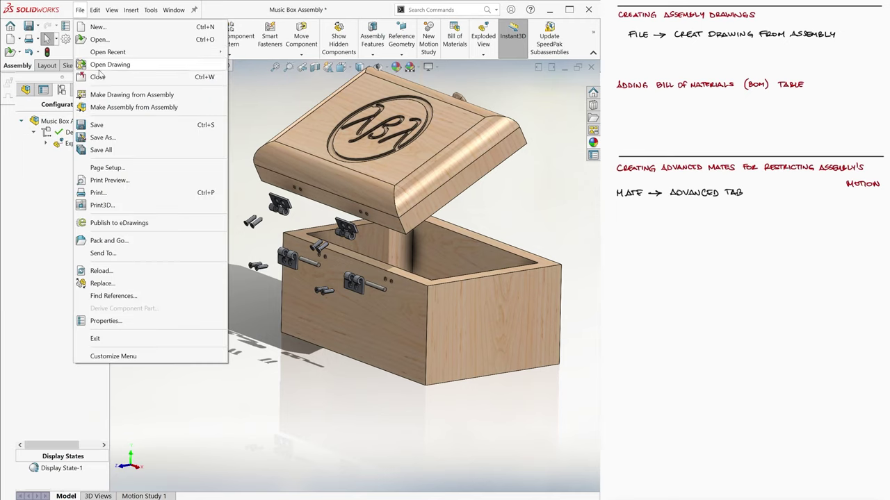
pyautogui.click(194, 100)
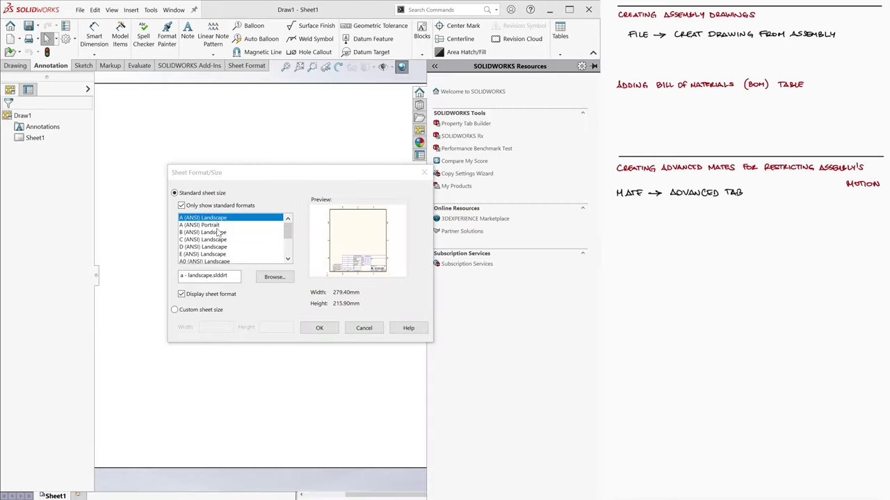
pyautogui.click(318, 330)
# - Place the hinge-side view, project side, top and isometric views from it, and move the isometric view to the sheet's right side
pyautogui.moveTo(541, 210); pyautogui.dragTo(234, 288)
pyautogui.click(355, 283)
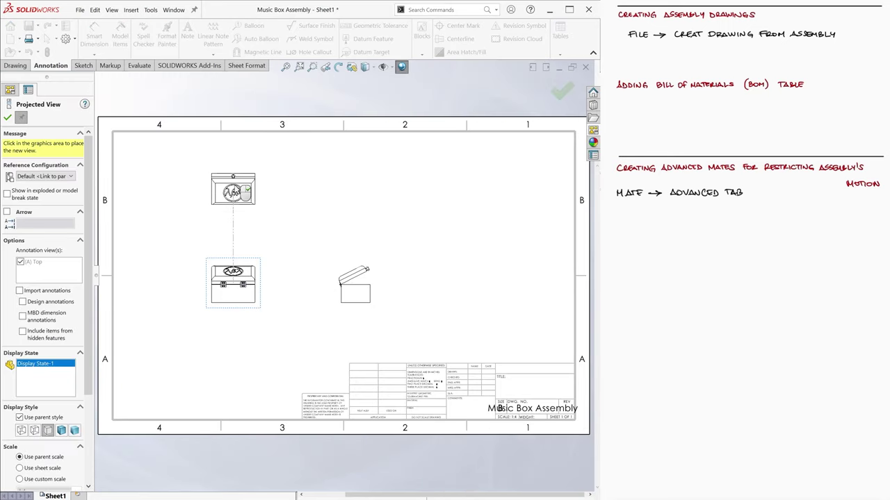
pyautogui.click(232, 182)
pyautogui.click(328, 192)
pyautogui.press('Escape')
pyautogui.moveTo(344, 202); pyautogui.dragTo(492, 246)
# - Set the scale of the hinge-side parent view to 1:2
pyautogui.click(250, 292)
pyautogui.click(79, 476)
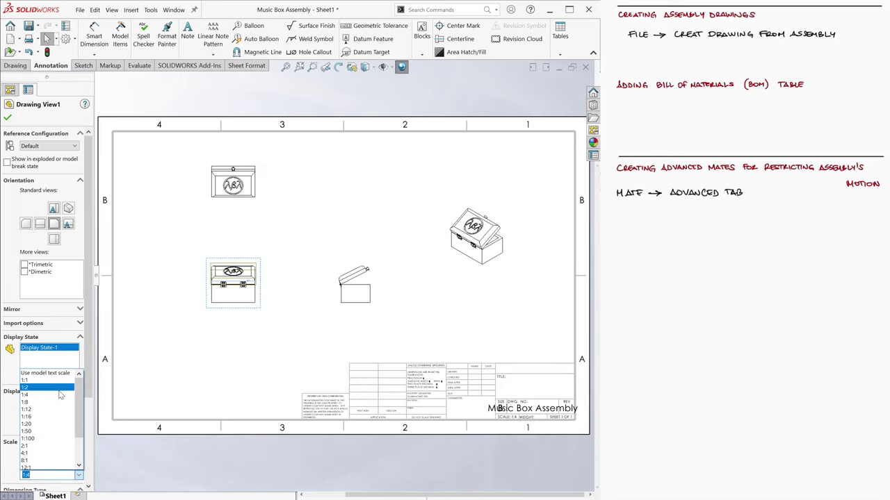
pyautogui.click(59, 390)
# - Display the isometric view shaded with edges and show it in its exploded state
pyautogui.click(460, 238)
pyautogui.click(62, 286)
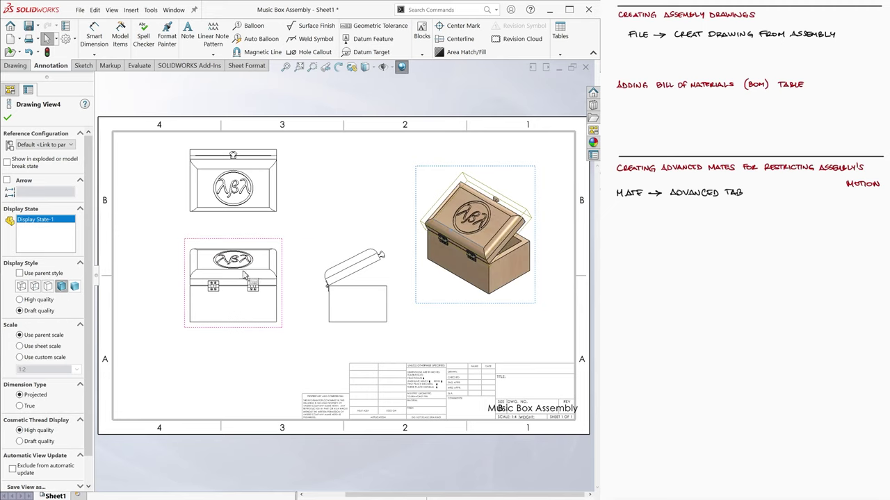
pyautogui.rightClick(437, 258)
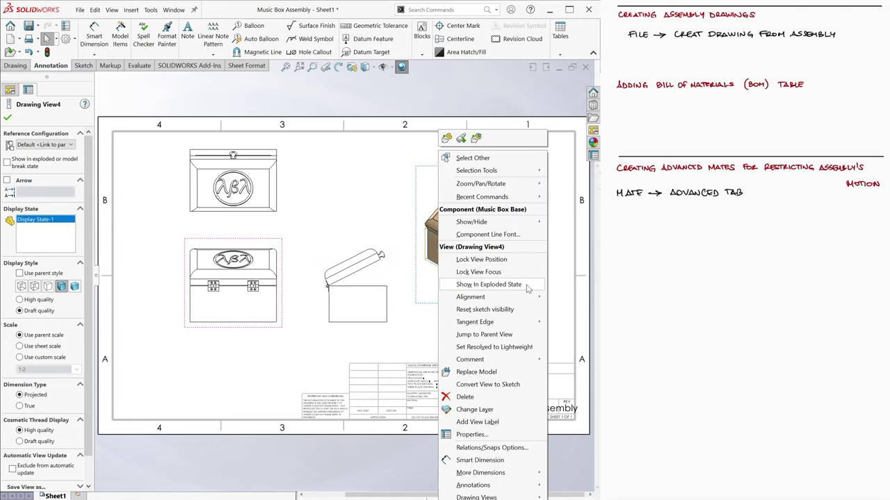
pyautogui.click(525, 285)
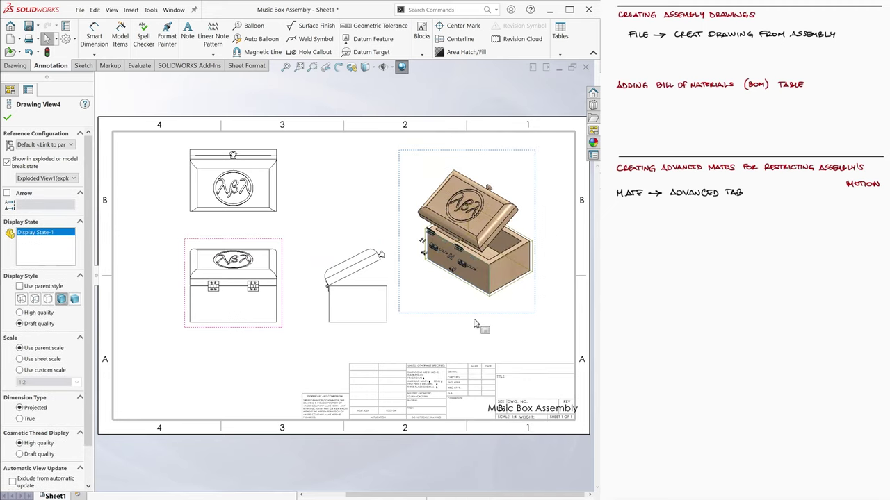
# - Show the hinge-side parent view in its exploded state
pyautogui.rightClick(351, 299)
pyautogui.click(363, 286)
pyautogui.rightClick(243, 297)
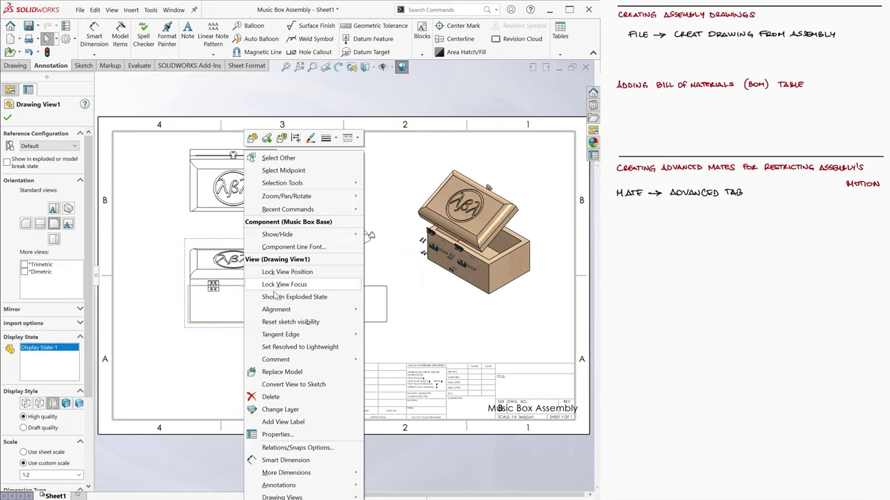
pyautogui.click(273, 296)
pyautogui.scroll(-3, 288, 230)
pyautogui.scroll(1, 342, 276)
pyautogui.click(7, 117)
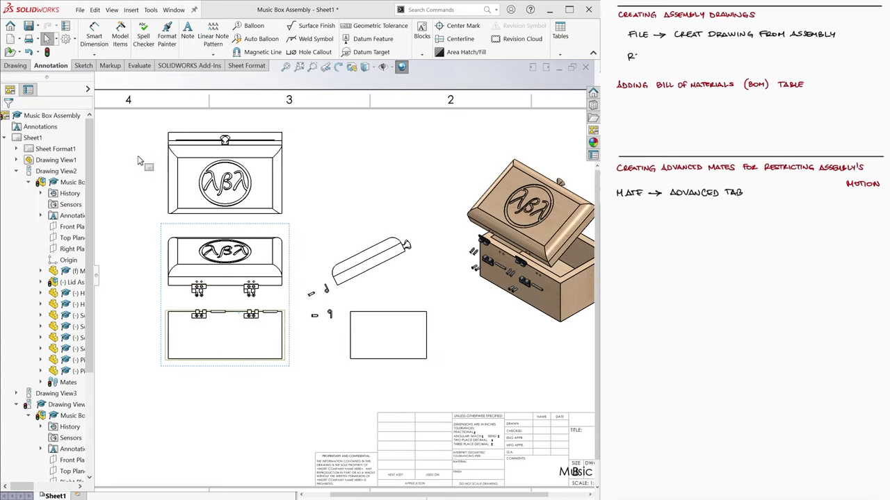
# - Dimension the height and width of the box base in the exploded side view
pyautogui.click(141, 159)
pyautogui.click(94, 34)
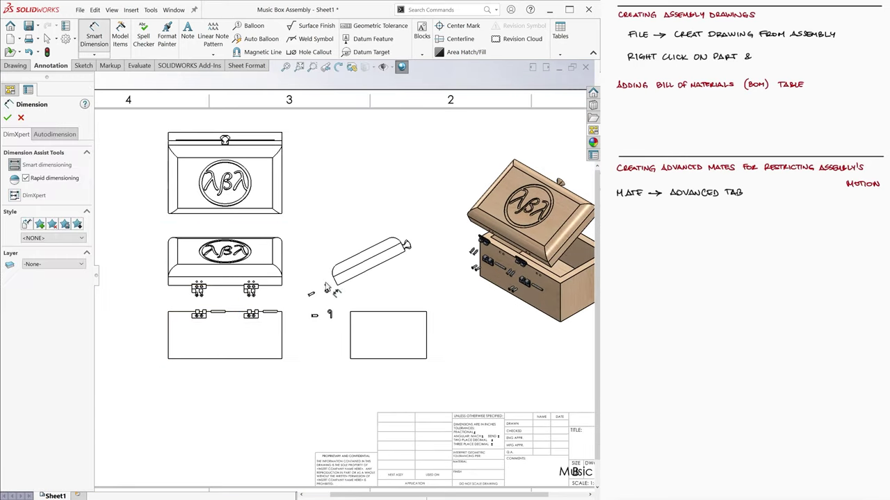
pyautogui.click(428, 346)
pyautogui.click(392, 376)
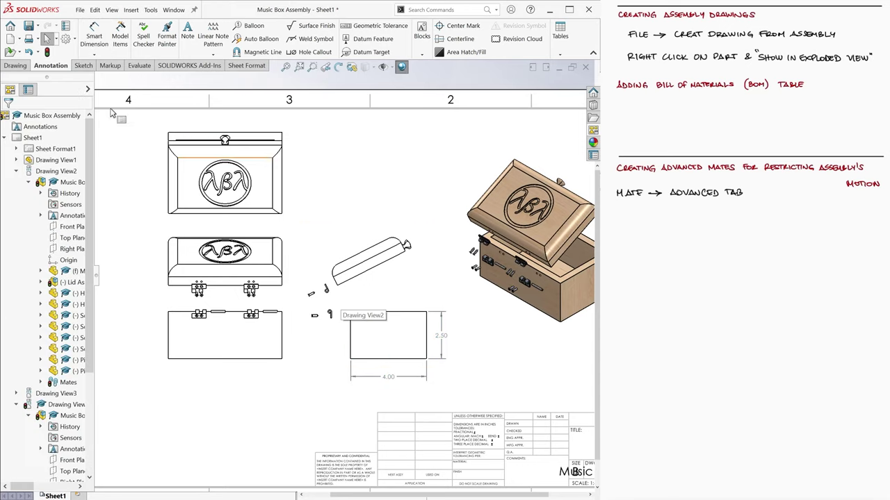
# - Create a circular detail view of the right hinge on the base in the hinge-side view and set its scale to 2:1
pyautogui.click(15, 66)
pyautogui.click(213, 36)
pyautogui.click(252, 314)
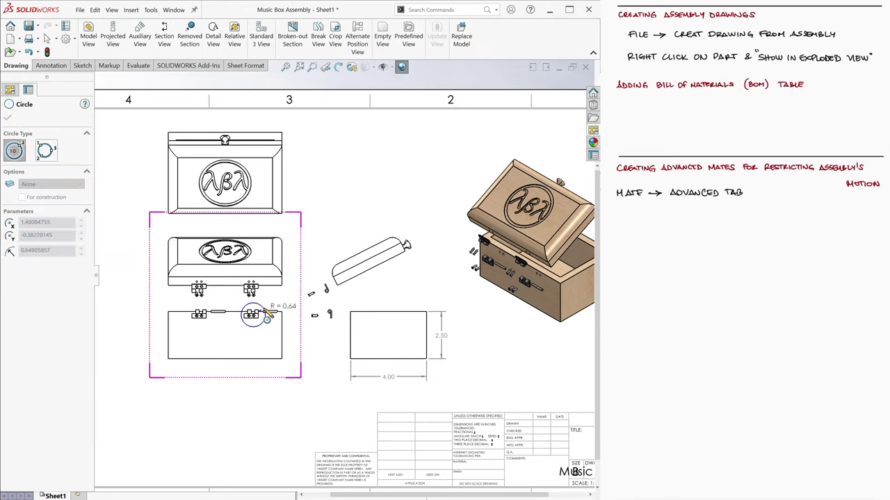
pyautogui.click(264, 309)
pyautogui.click(393, 180)
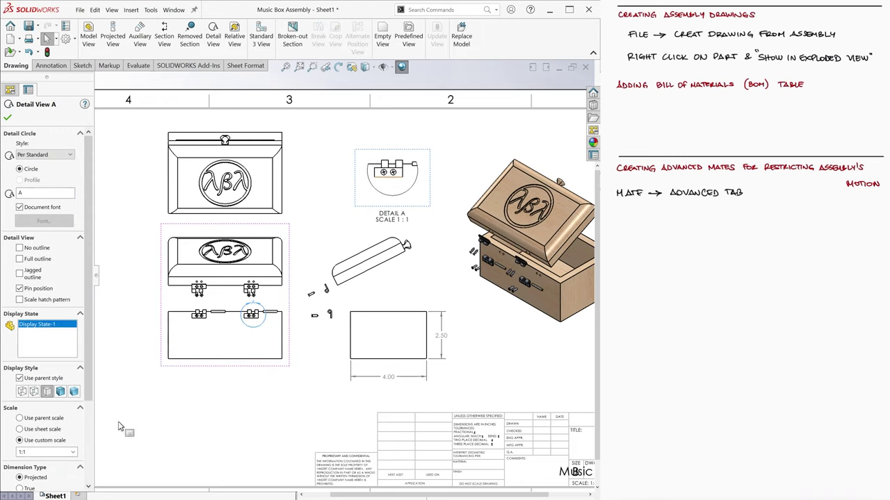
pyautogui.click(72, 452)
pyautogui.click(47, 409)
# - Rearrange the sheet by moving the hinge-side view and isometric view lower and the detail view down and left, clearing the upper-right corner
pyautogui.moveTo(221, 362); pyautogui.dragTo(202, 391)
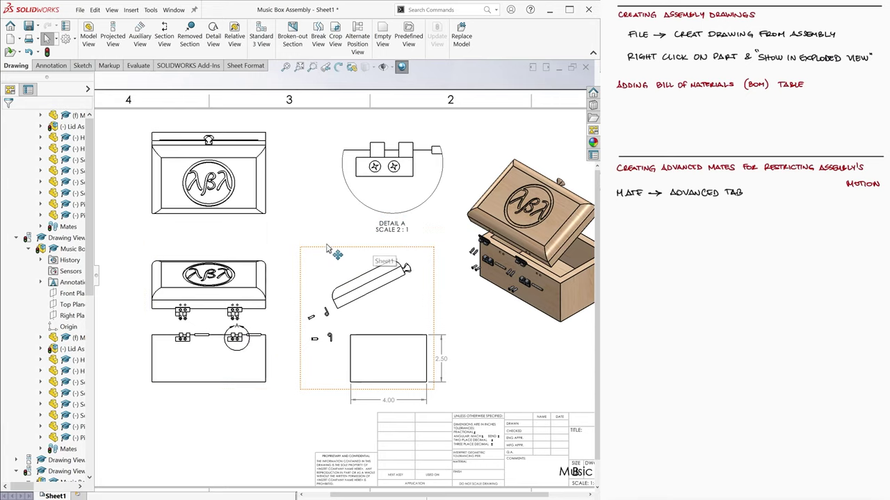
pyautogui.scroll(2, 318, 246)
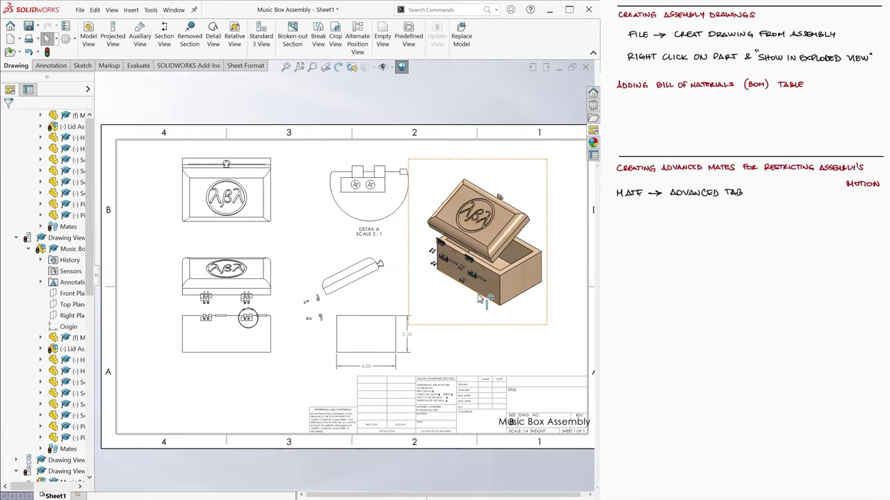
pyautogui.moveTo(484, 303); pyautogui.dragTo(502, 363)
pyautogui.moveTo(376, 224); pyautogui.dragTo(323, 228)
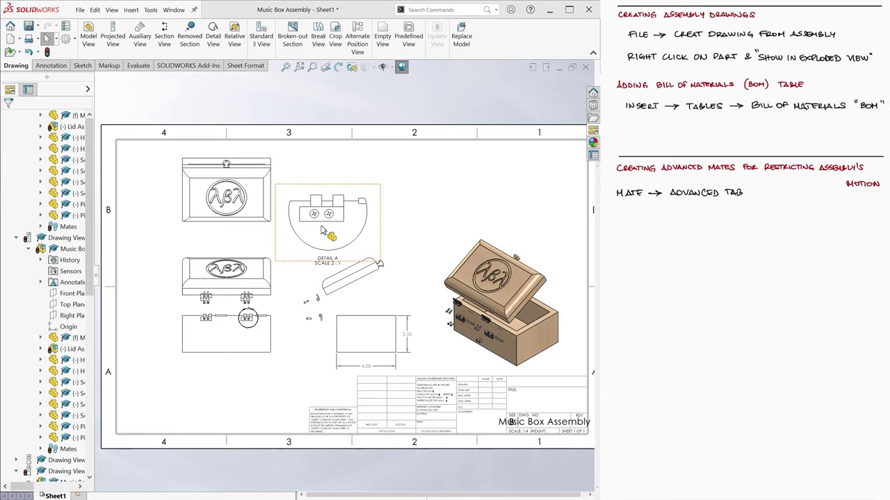
# - Insert a parts-only bill of materials based on the isometric view, using BOM TEMPLATE, in the sheet's upper-right corner
pyautogui.click(131, 10)
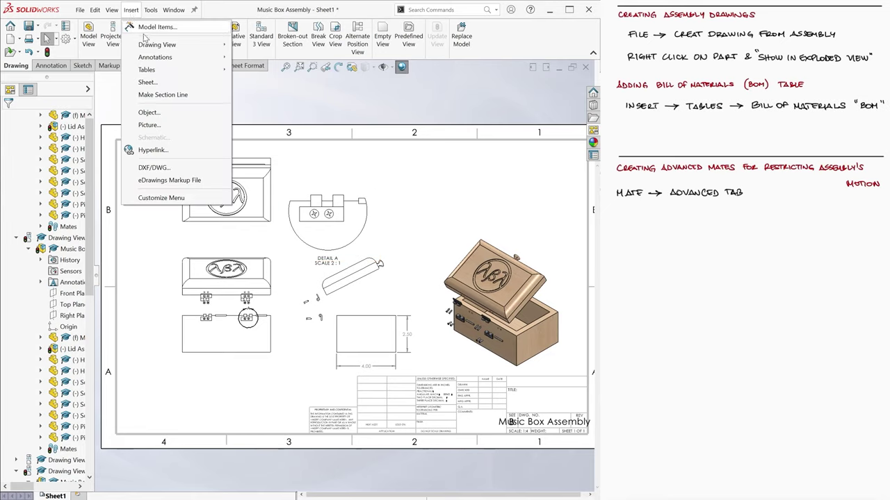
pyautogui.moveTo(170, 69)
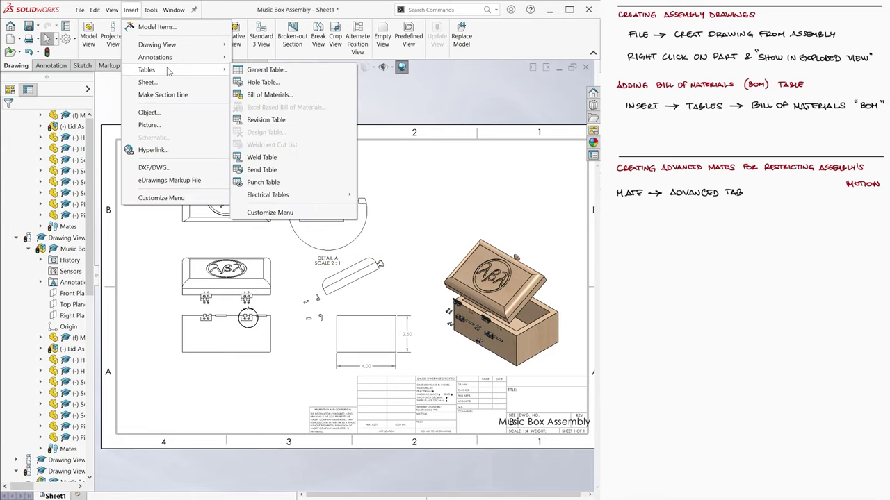
pyautogui.click(335, 100)
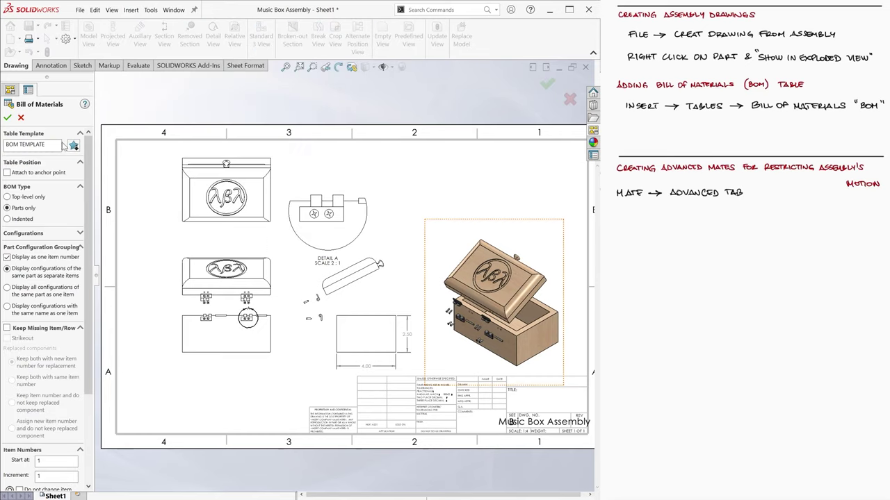
pyautogui.click(9, 118)
pyautogui.click(386, 141)
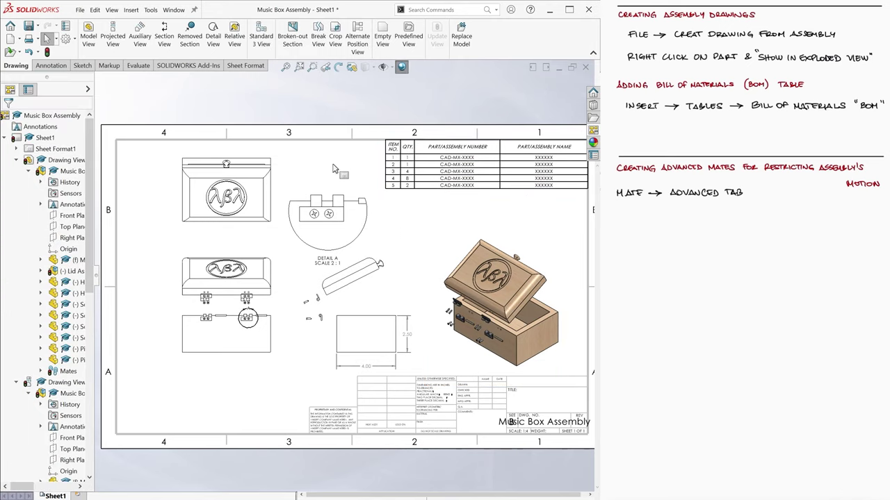
pyautogui.moveTo(343, 142); pyautogui.dragTo(575, 309)
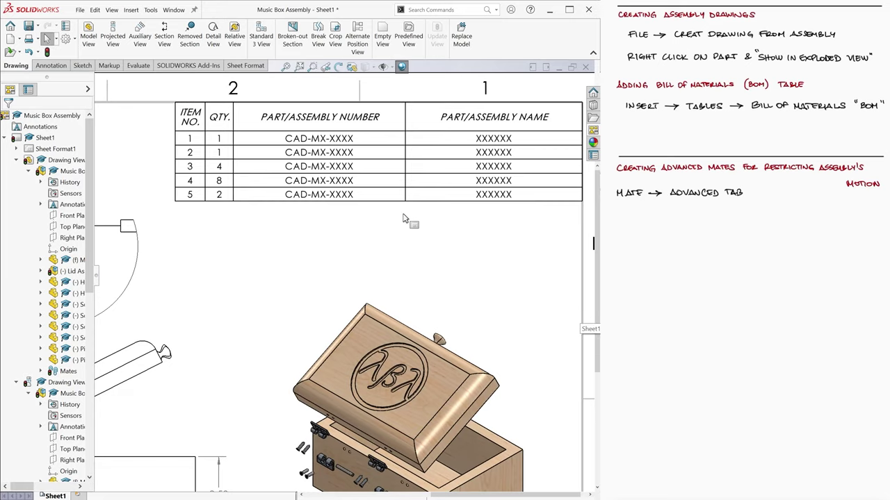
# - Add the configuration-specific text property PART/ASSEMBLY NAME with the value Hinge to the Hinge part, and return to the assembly drawing
pyautogui.click(173, 10)
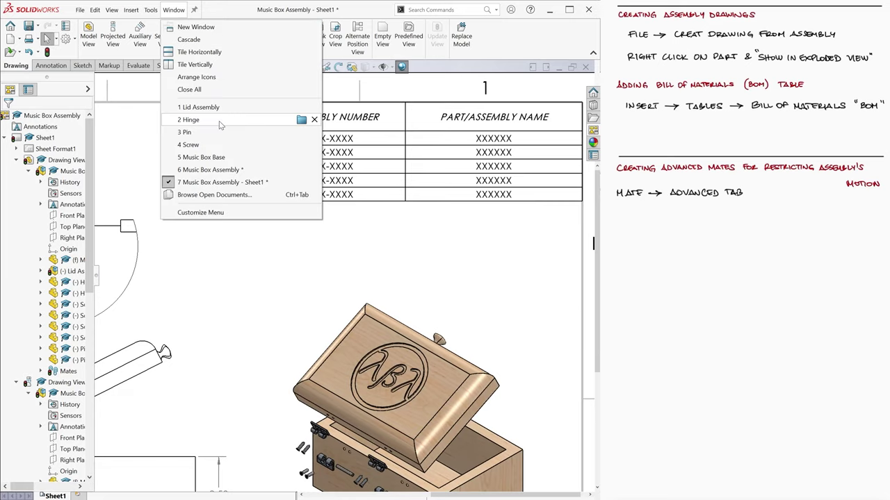
pyautogui.click(201, 119)
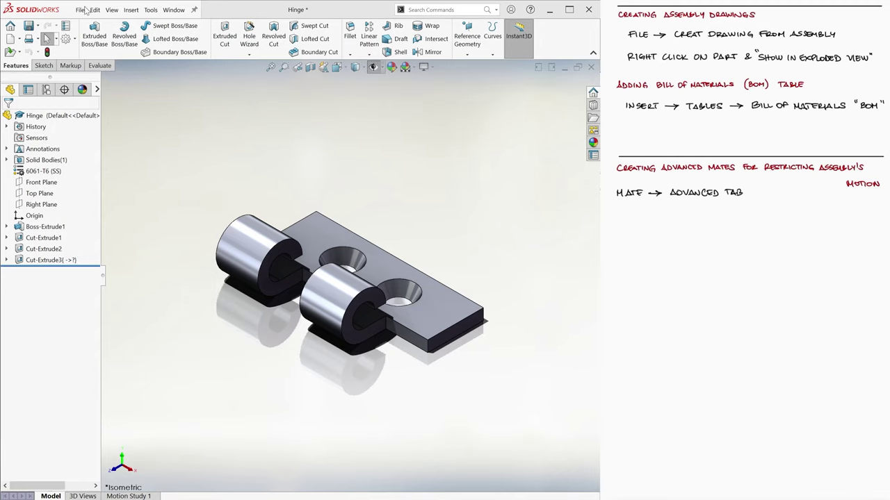
pyautogui.click(80, 10)
pyautogui.click(112, 293)
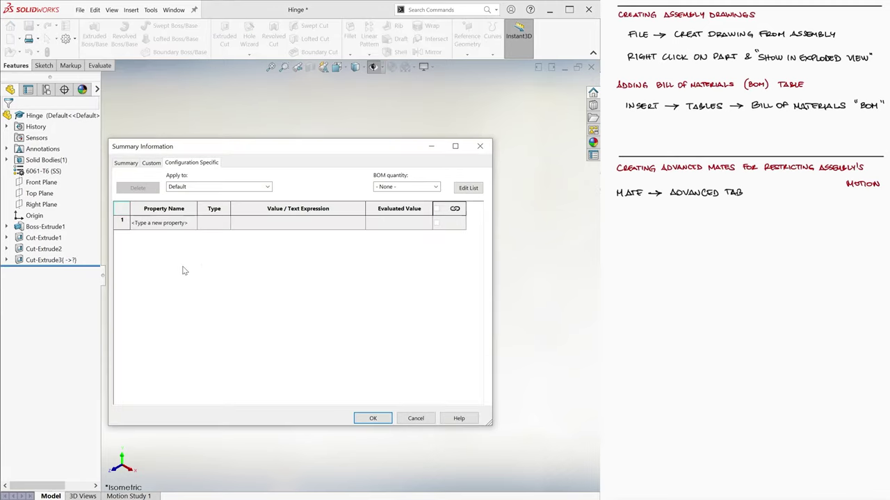
pyautogui.click(171, 223)
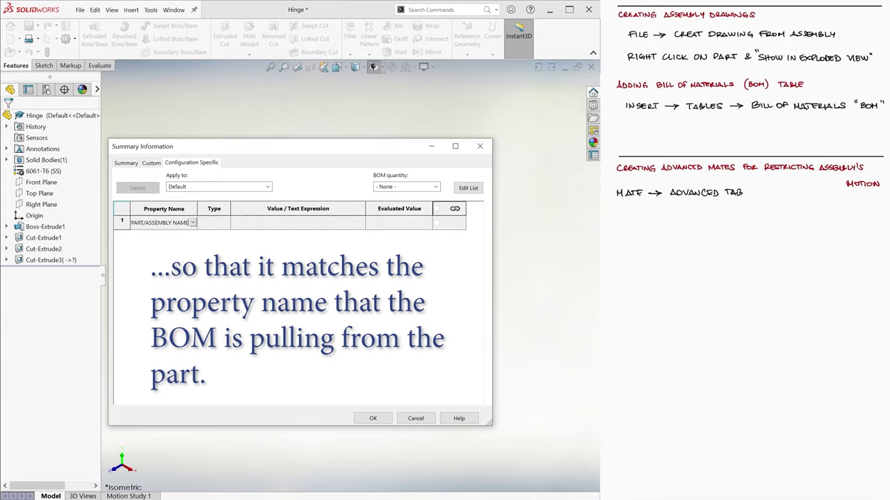
pyautogui.click(306, 222)
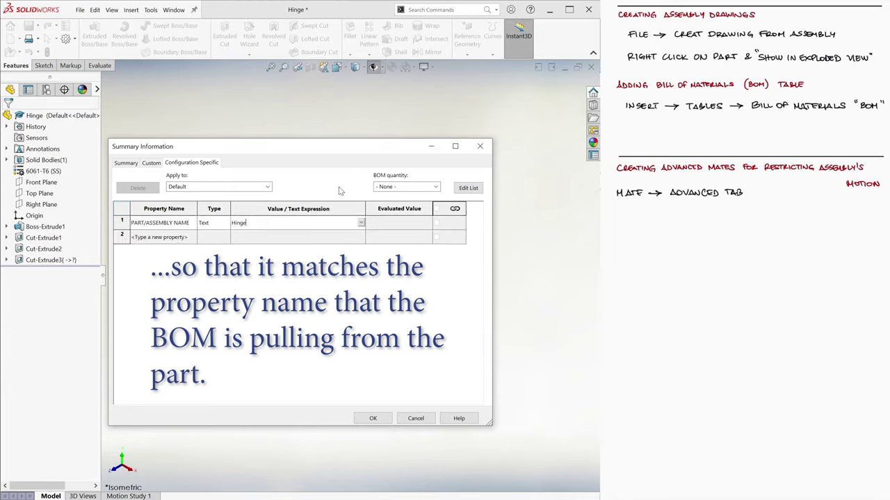
pyautogui.click(373, 419)
pyautogui.click(174, 10)
pyautogui.click(218, 195)
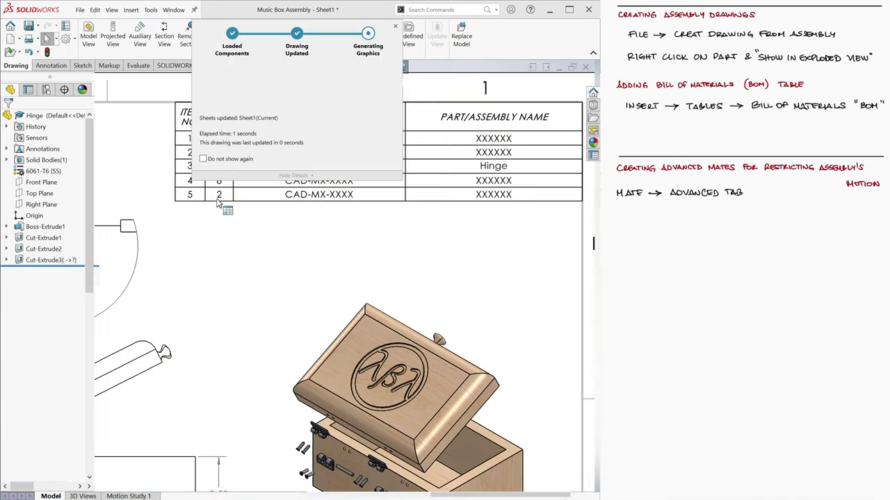
# - Replace the part name of item 5 in the bill of materials with Pin
pyautogui.doubleClick(495, 198)
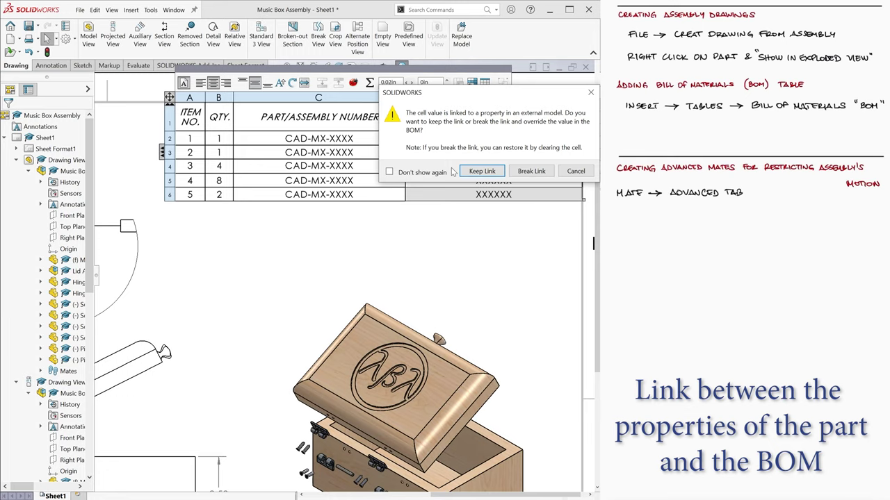
pyautogui.click(481, 172)
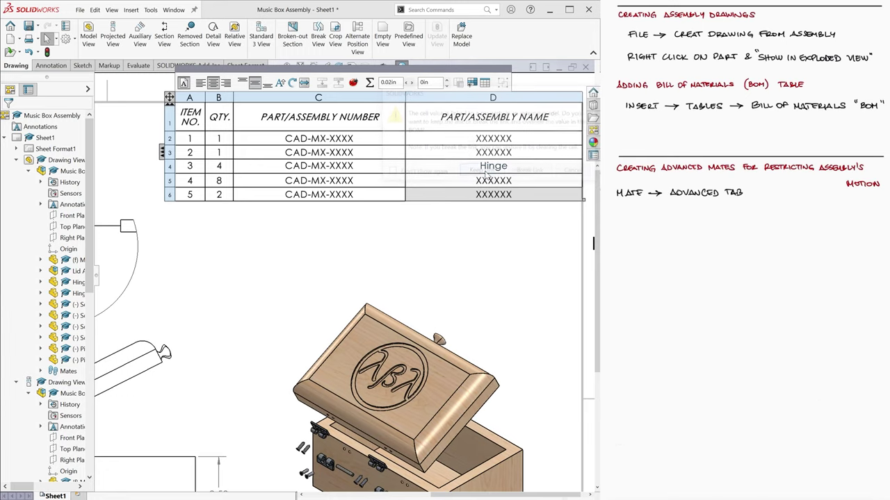
pyautogui.doubleClick(499, 196)
pyautogui.write('Pin')
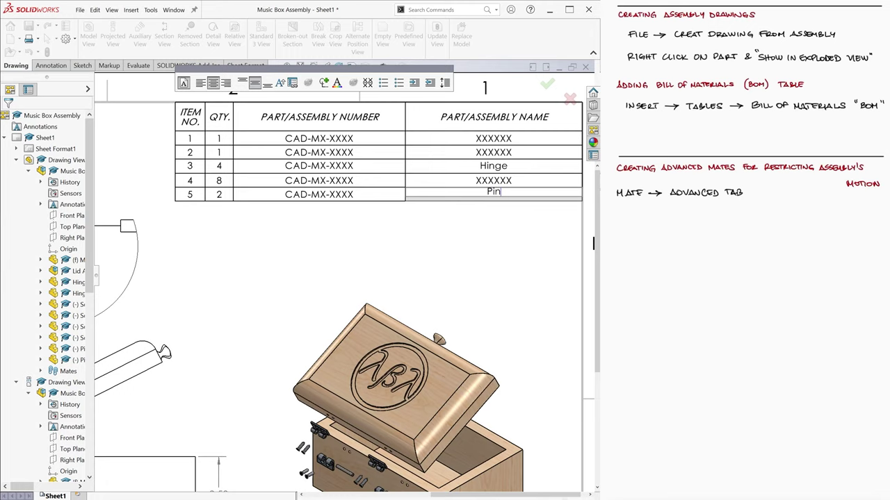
# - Set the part number of item 5 in the bill of materials to 0081
pyautogui.click(309, 199)
pyautogui.doubleClick(310, 199)
pyautogui.write('0081')
pyautogui.press('Return')
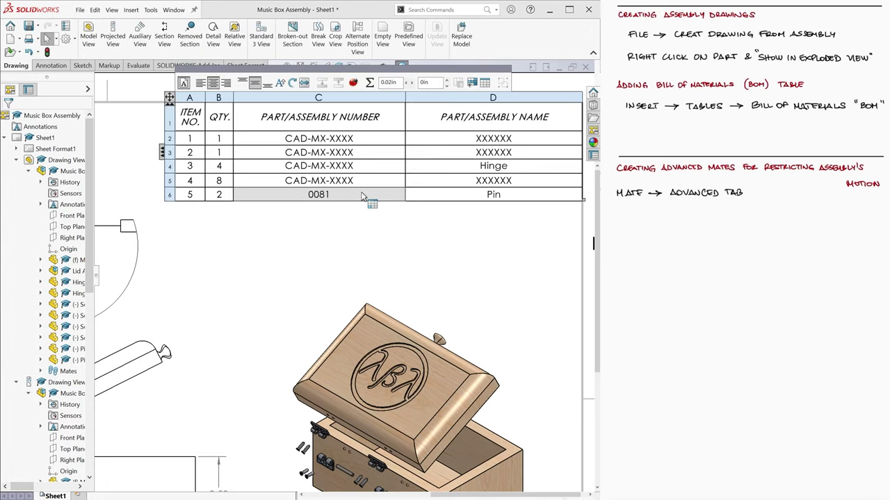
pyautogui.press('Escape')
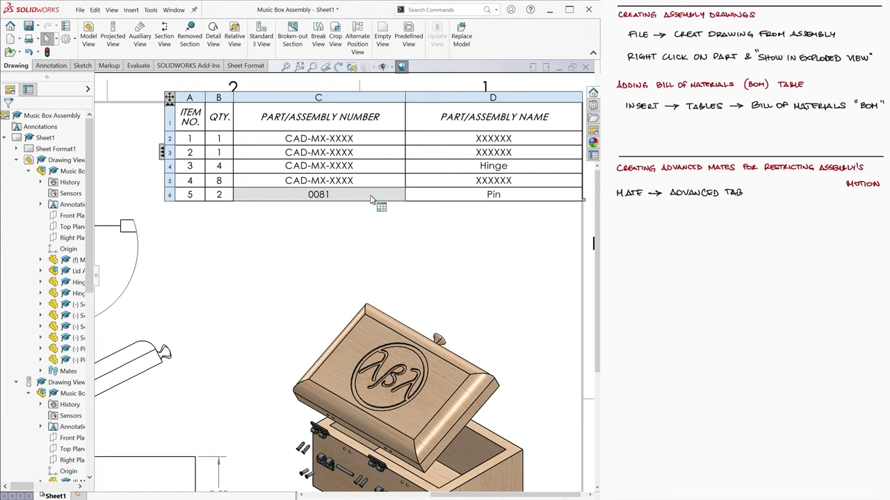
# - Attach item balloons to the lid, base, a hinge, a screw and a pin in the isometric view, with the base's balloon on its hinge-side face
pyautogui.click(50, 65)
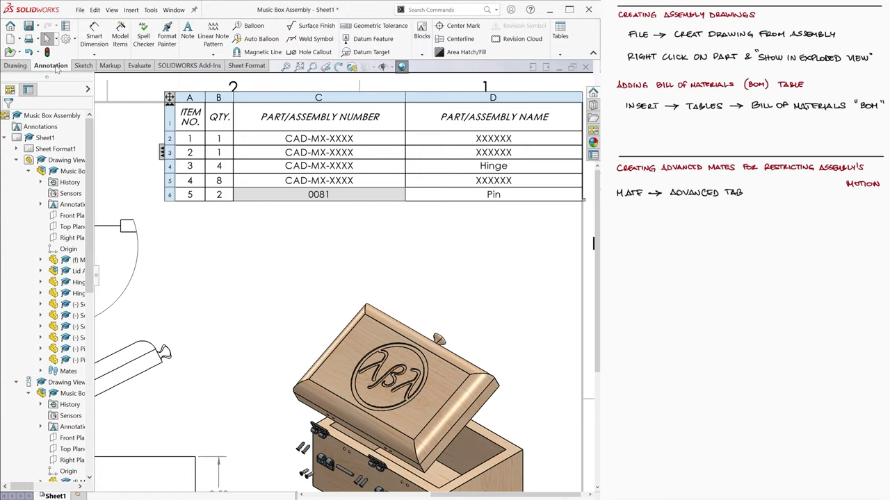
pyautogui.click(247, 26)
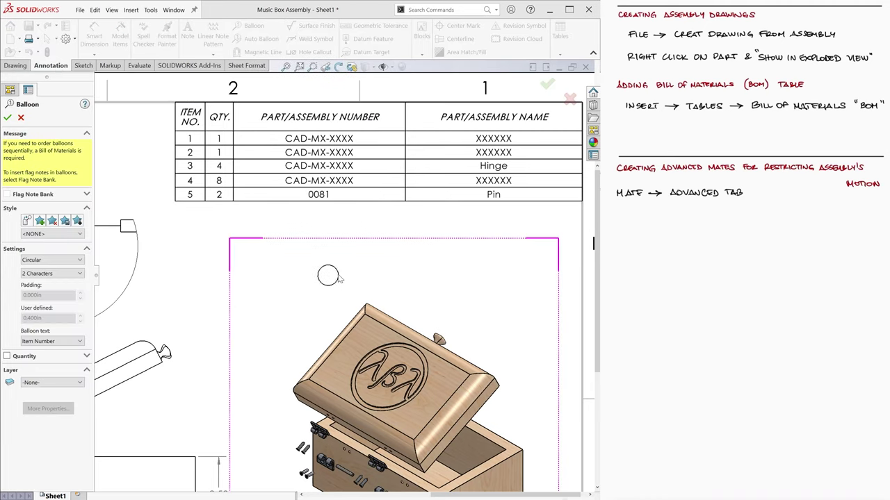
pyautogui.click(382, 318)
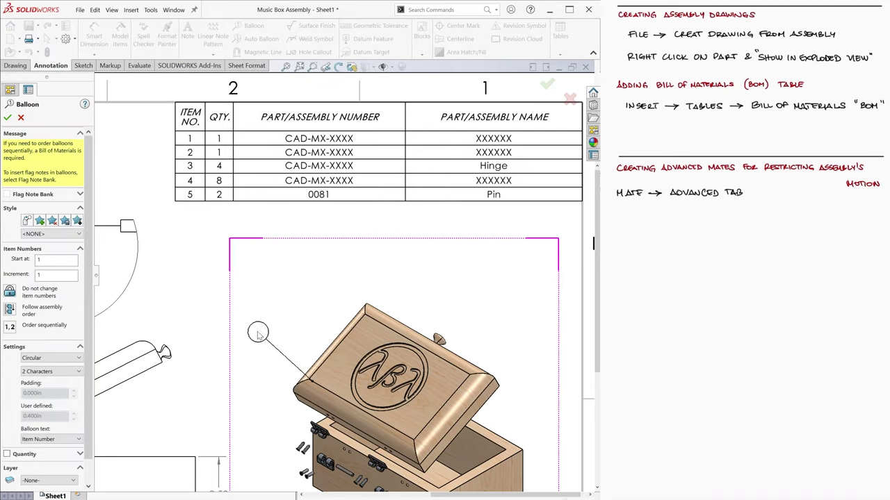
pyautogui.click(254, 357)
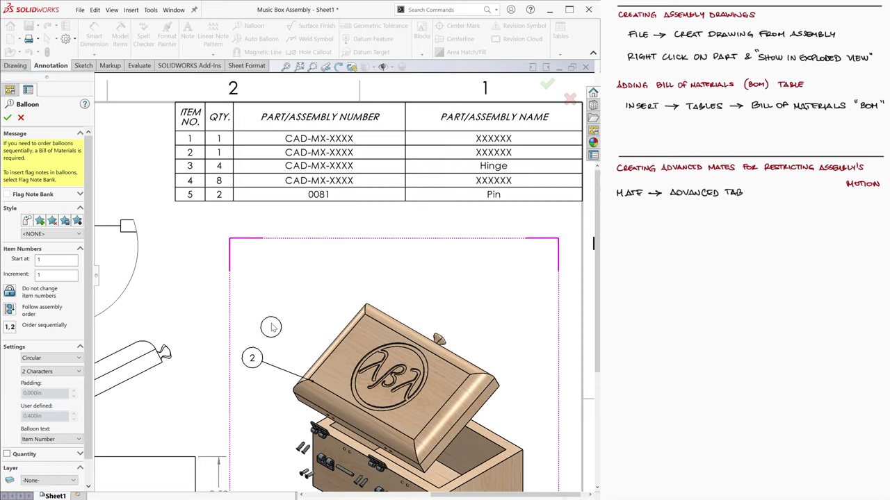
pyautogui.scroll(-5, 335, 396)
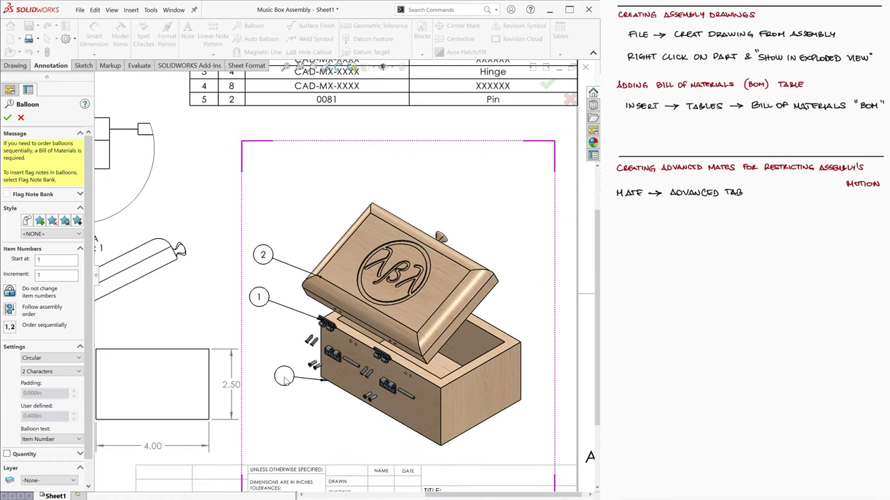
pyautogui.click(267, 367)
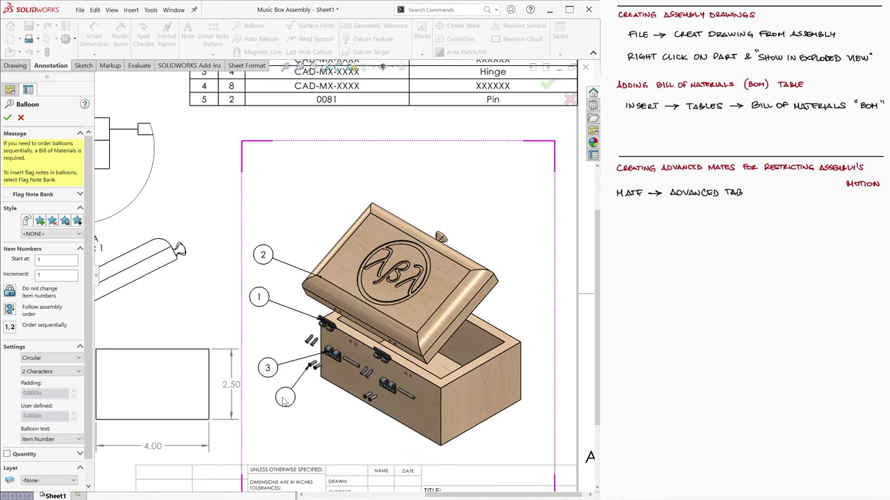
pyautogui.click(273, 405)
pyautogui.click(303, 428)
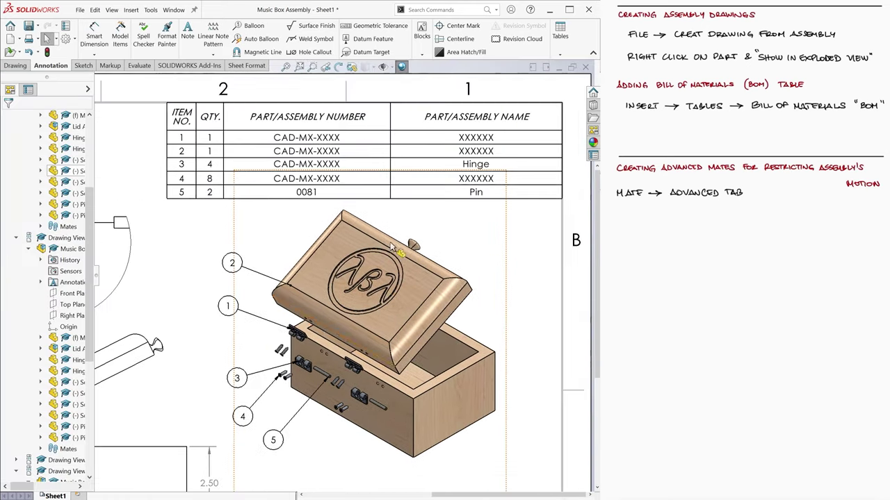
pyautogui.scroll(3, 292, 333)
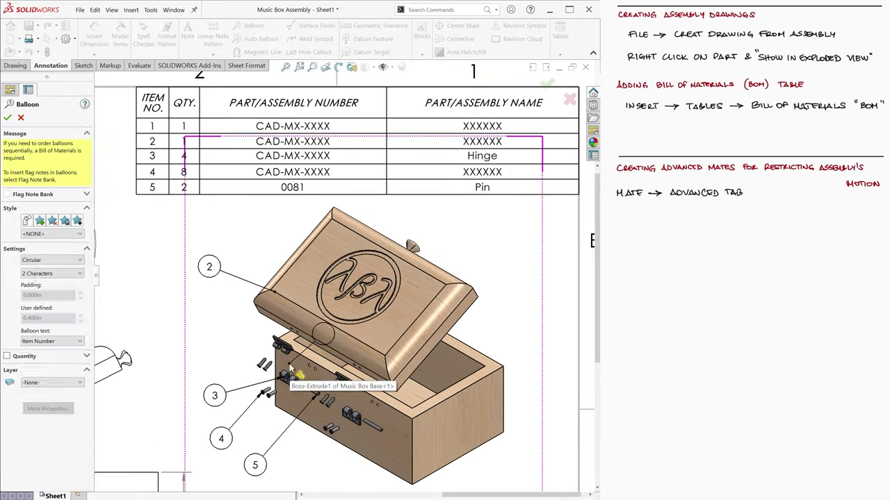
pyautogui.press('Escape')
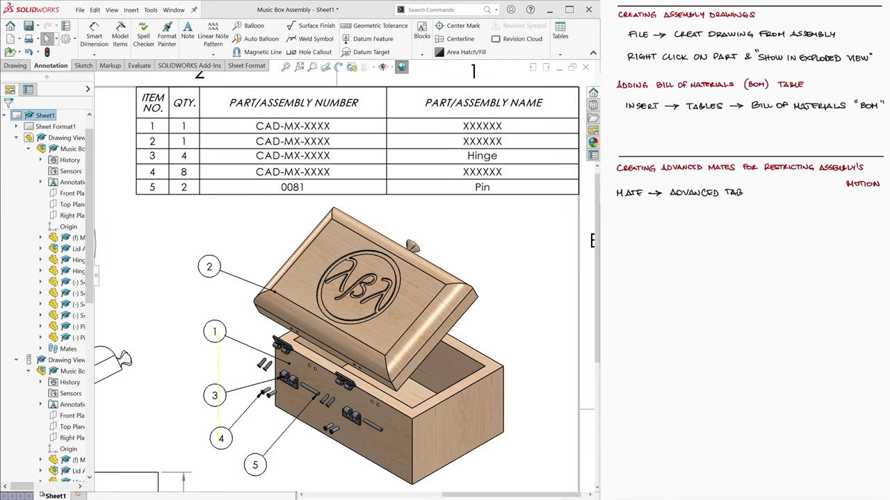
# - Replace the part name of item 4 in the bill of materials with Screw
pyautogui.doubleClick(513, 173)
pyautogui.press('BackSpace')
pyautogui.press('BackSpace')
pyautogui.press('BackSpace')
pyautogui.press('BackSpace')
pyautogui.press('BackSpace')
pyautogui.press('BackSpace')
pyautogui.write('Screw')
# - Replace the part names in the bill of materials with Base for item 1 and Lid for item 2
pyautogui.doubleClick(506, 123)
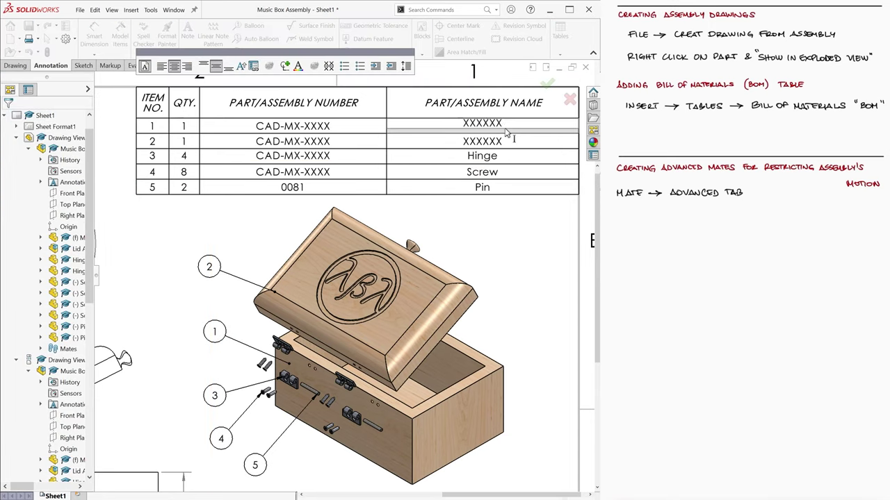
pyautogui.press('BackSpace')
pyautogui.press('BackSpace')
pyautogui.press('BackSpace')
pyautogui.press('BackSpace')
pyautogui.press('BackSpace')
pyautogui.press('BackSpace')
pyautogui.write('Base')
pyautogui.doubleClick(506, 142)
pyautogui.write('Lid')
pyautogui.press('Escape')
# - Move the exploded side view horizontally closer to the front view, beneath Detail A
pyautogui.scroll(3, 340, 278)
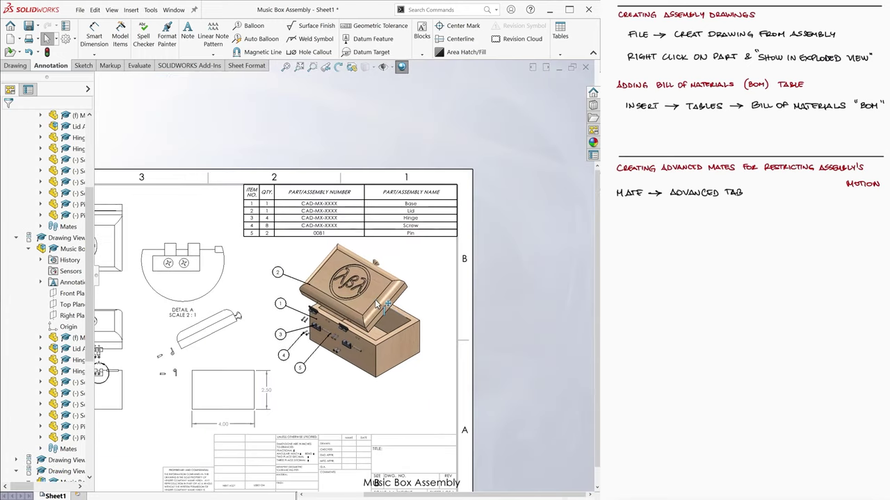
pyautogui.moveTo(225, 373); pyautogui.dragTo(185, 373)
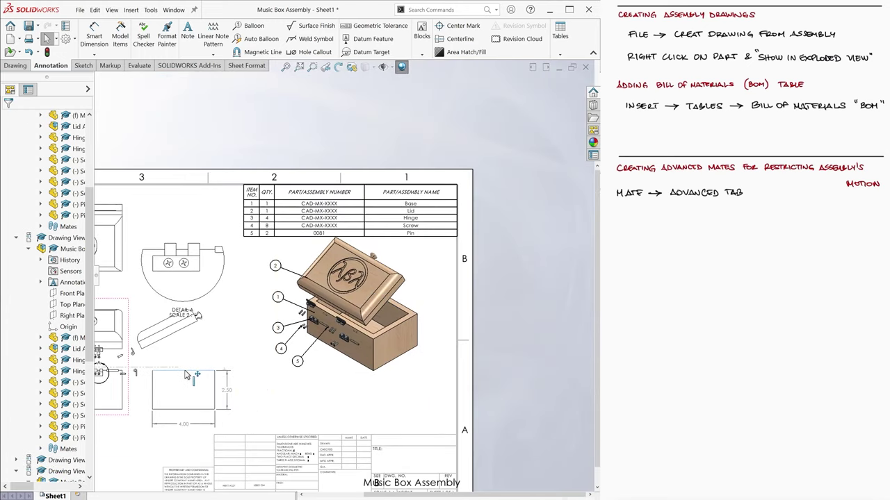
# - Insert a second bill of materials for the isometric view with the Top-level only type, placing it below that view
pyautogui.click(317, 278)
pyautogui.click(131, 10)
pyautogui.moveTo(147, 69)
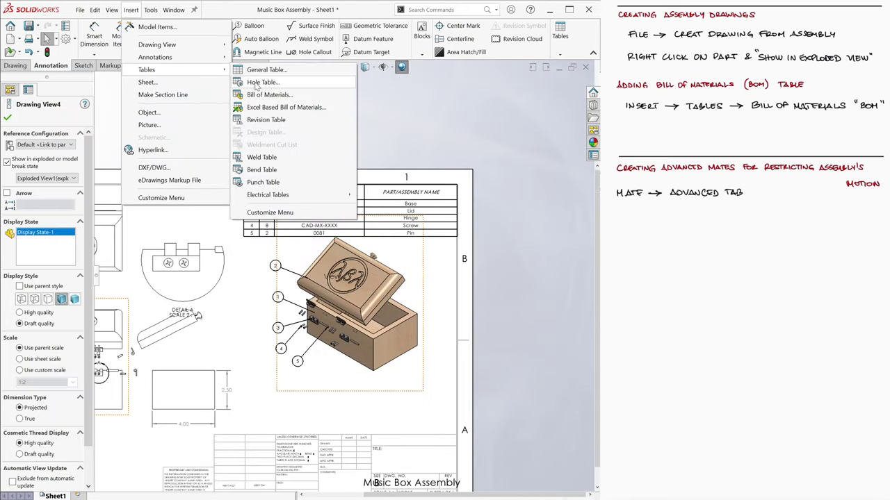
pyautogui.click(271, 94)
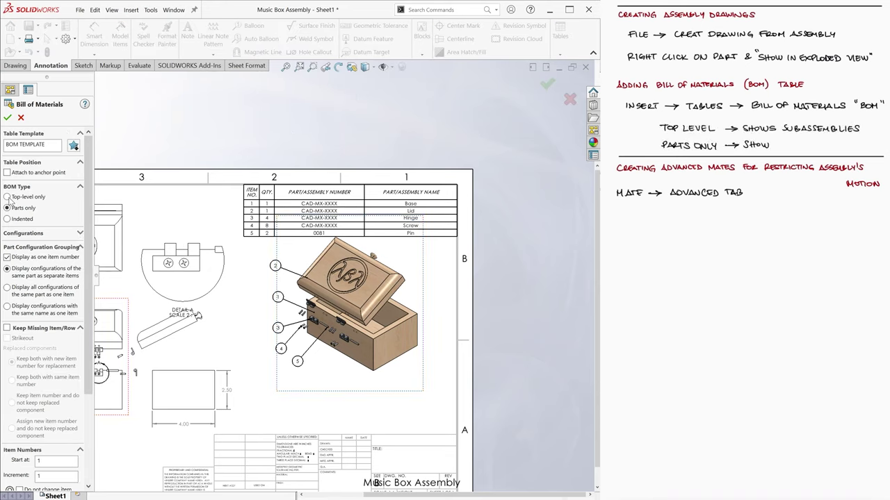
pyautogui.click(7, 196)
pyautogui.click(7, 118)
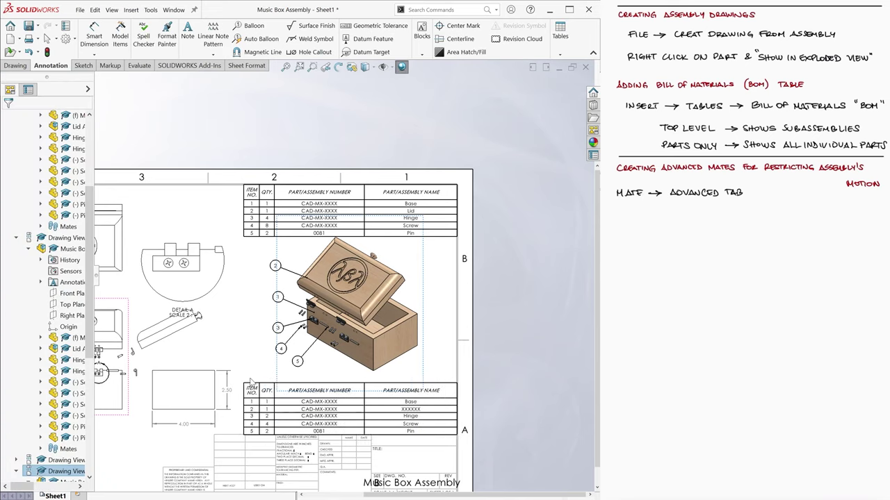
# - Set the part name of item 2 in the lower bill of materials to Lid ASSEMBLY
pyautogui.click(300, 67)
pyautogui.moveTo(239, 182); pyautogui.dragTo(462, 442)
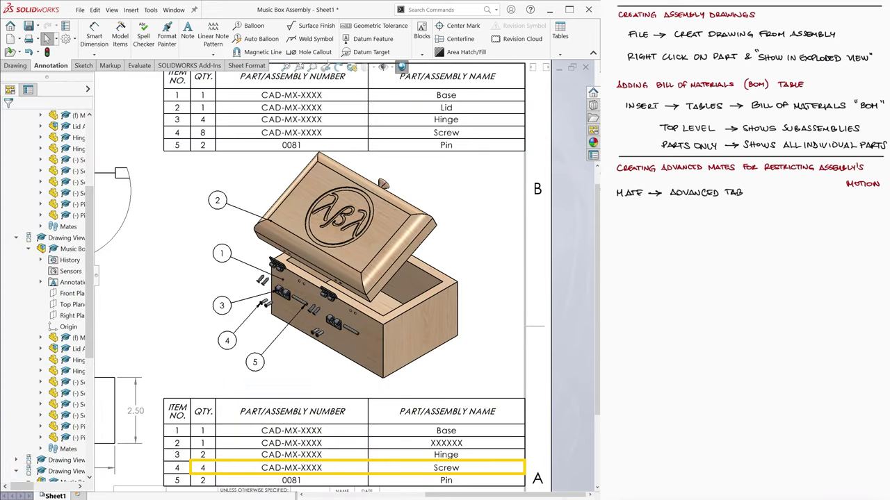
pyautogui.doubleClick(450, 444)
pyautogui.write('Lid ASSEMBLY')
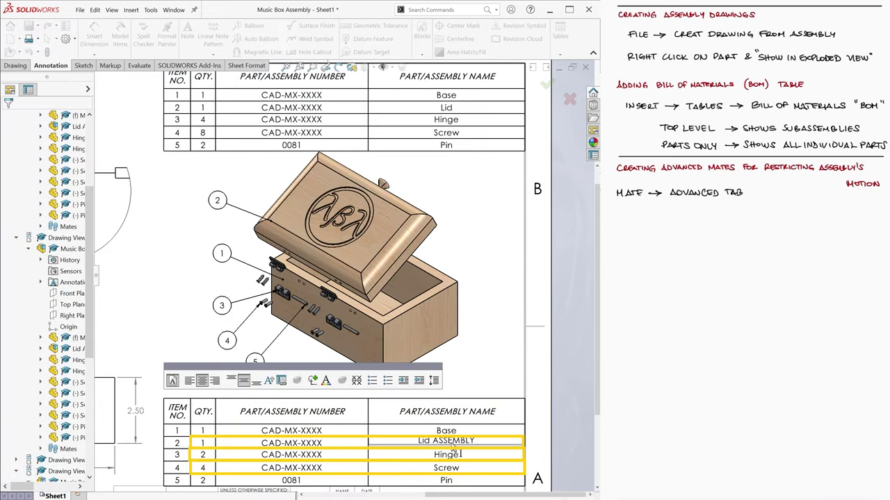
pyautogui.click(480, 274)
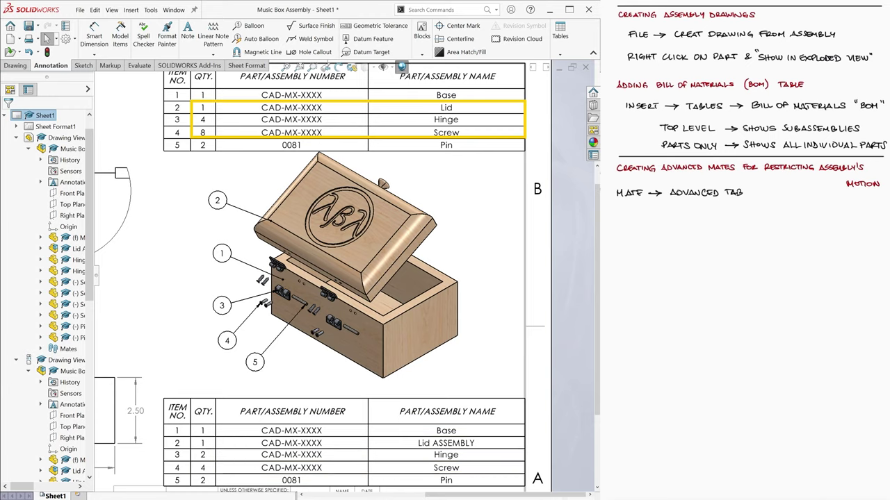